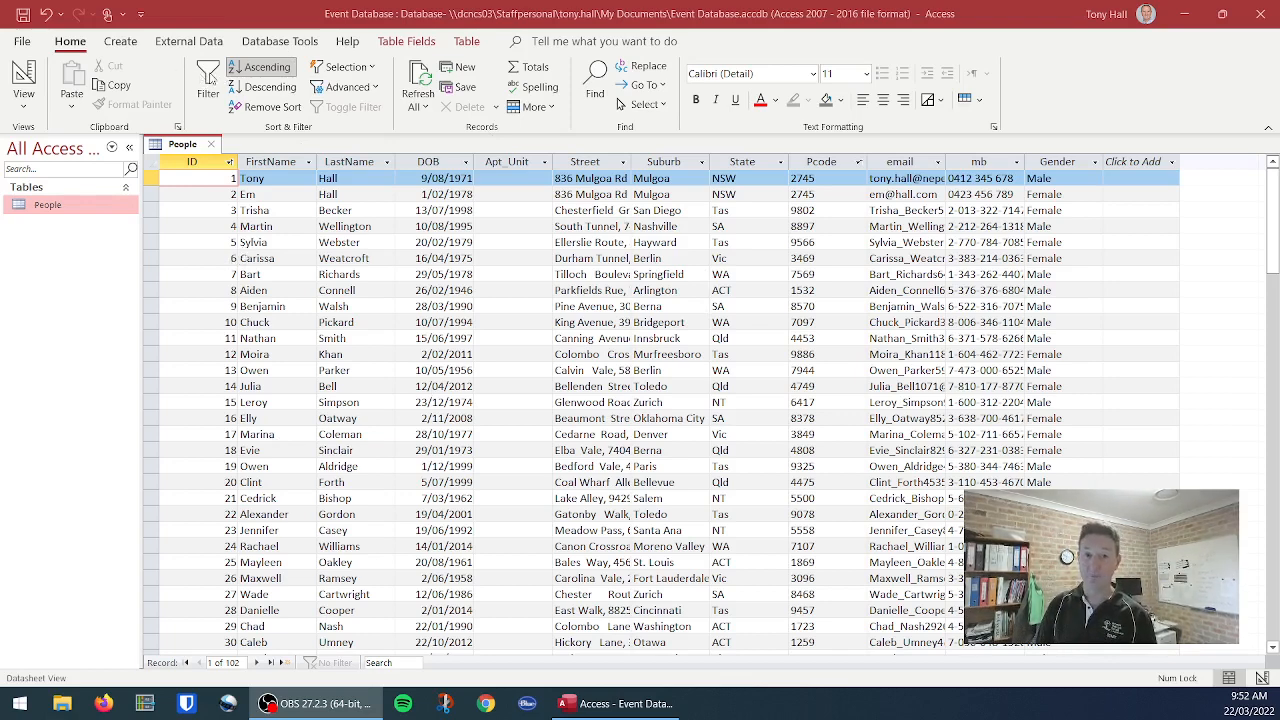
# Step: Filter the People table's State column to show only NSW records, and switch the filter off again
pyautogui.click(747, 179)
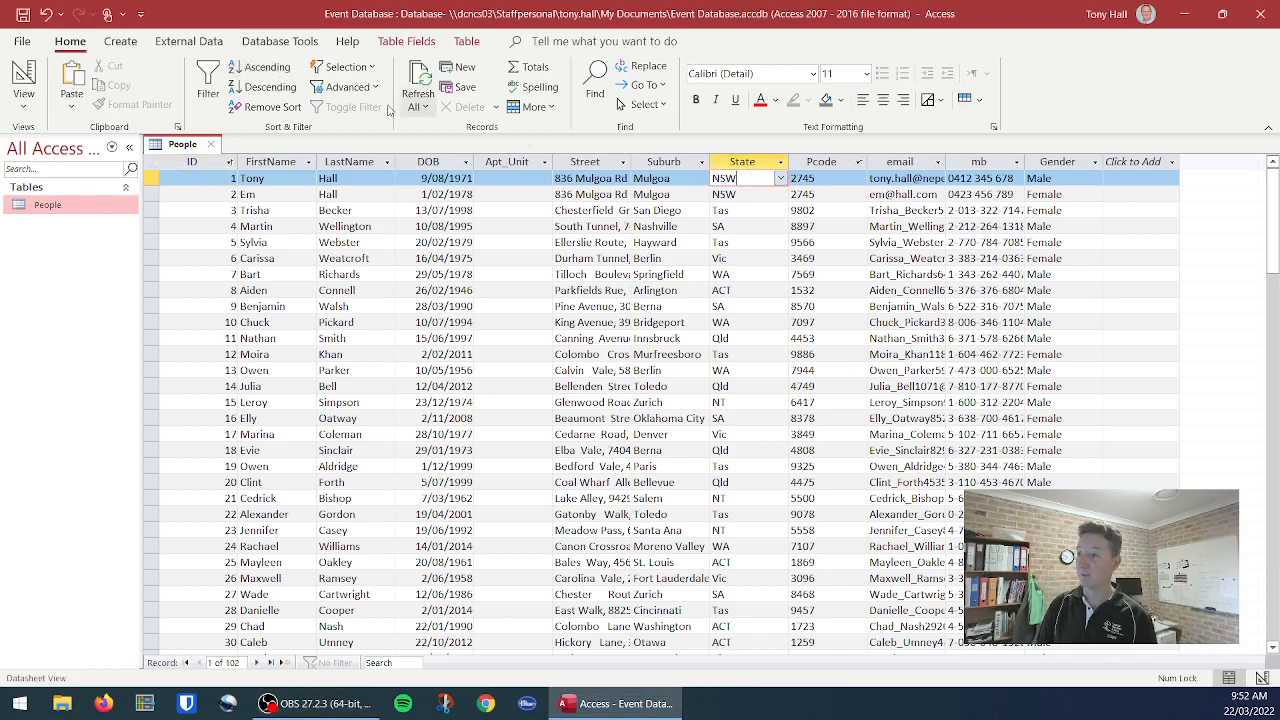
pyautogui.click(211, 77)
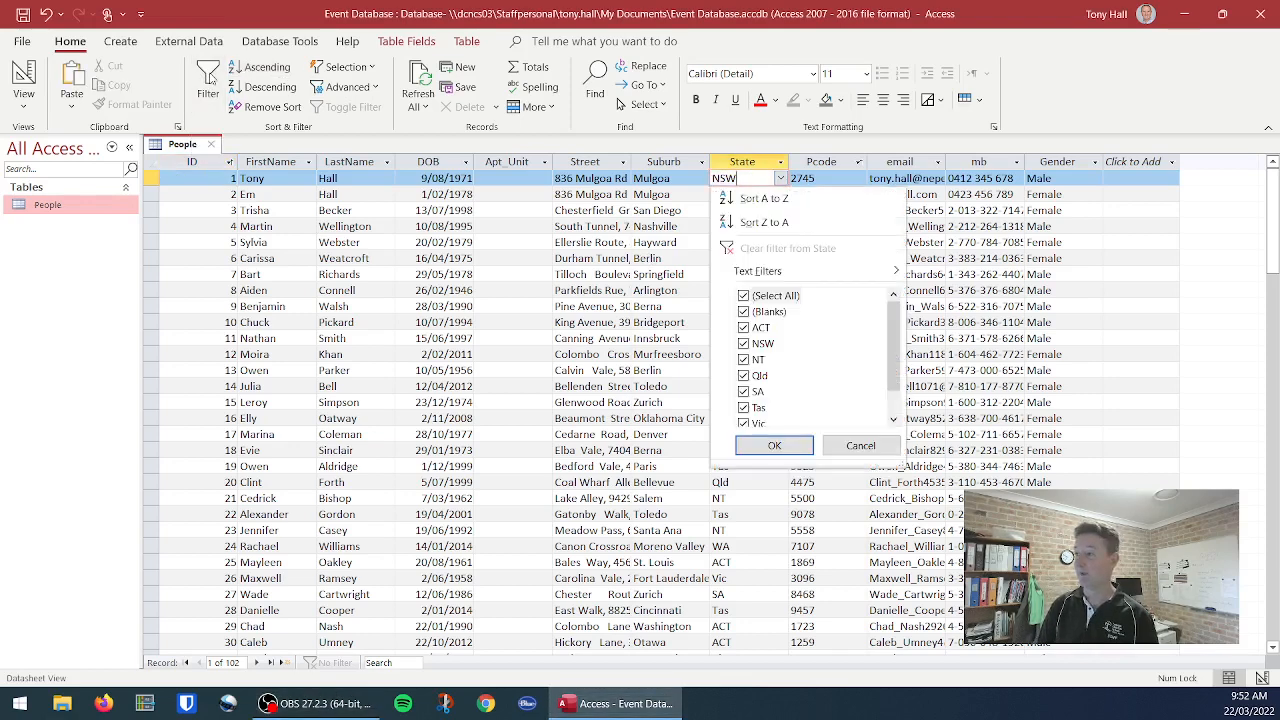
pyautogui.click(744, 296)
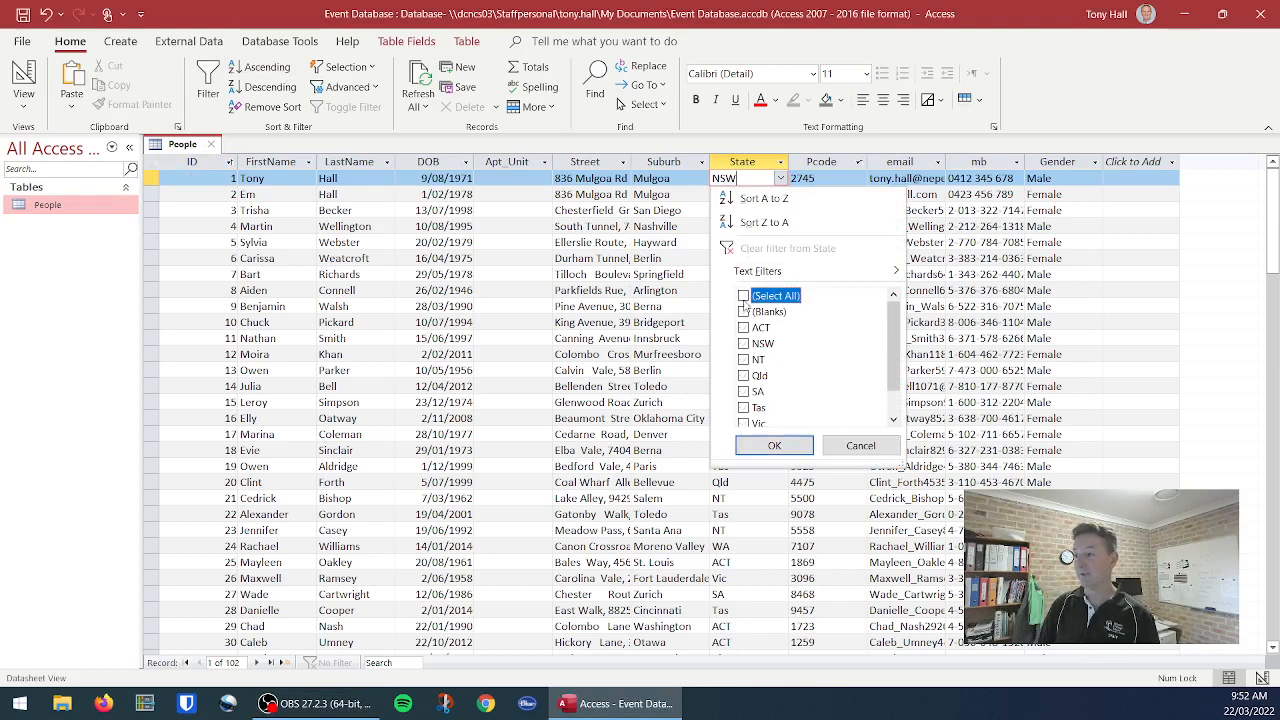
pyautogui.click(743, 344)
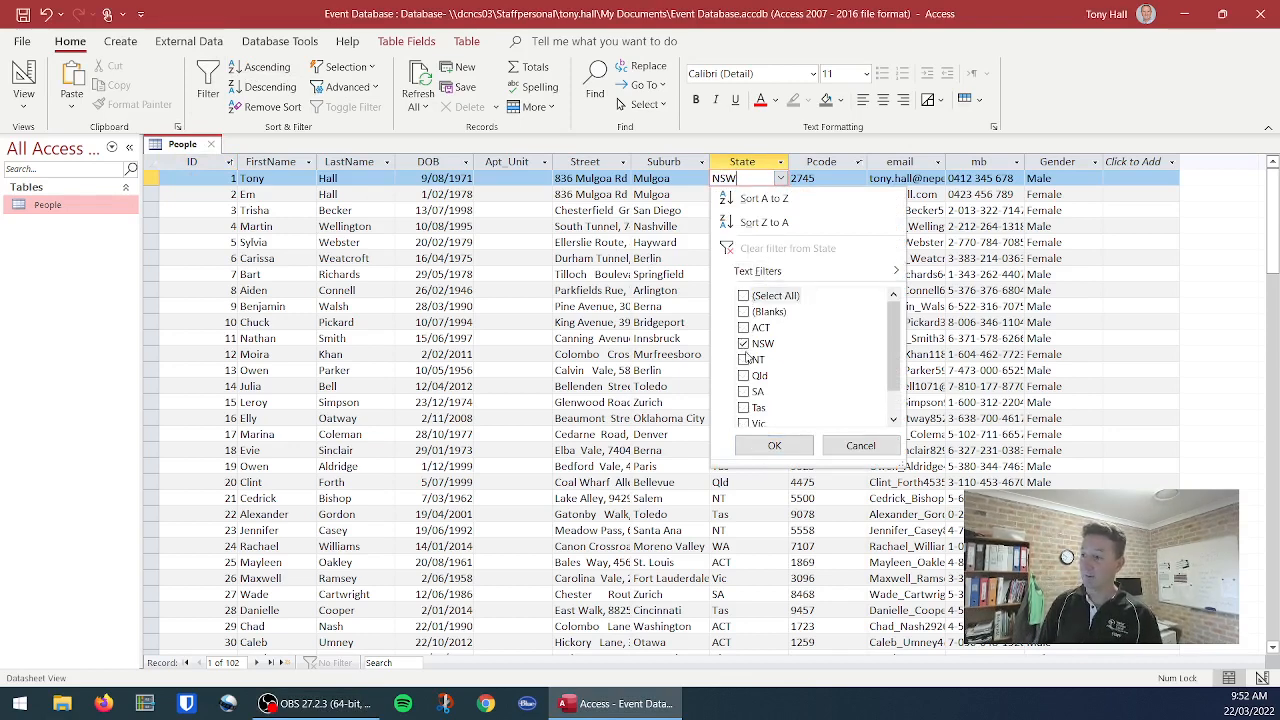
pyautogui.click(774, 446)
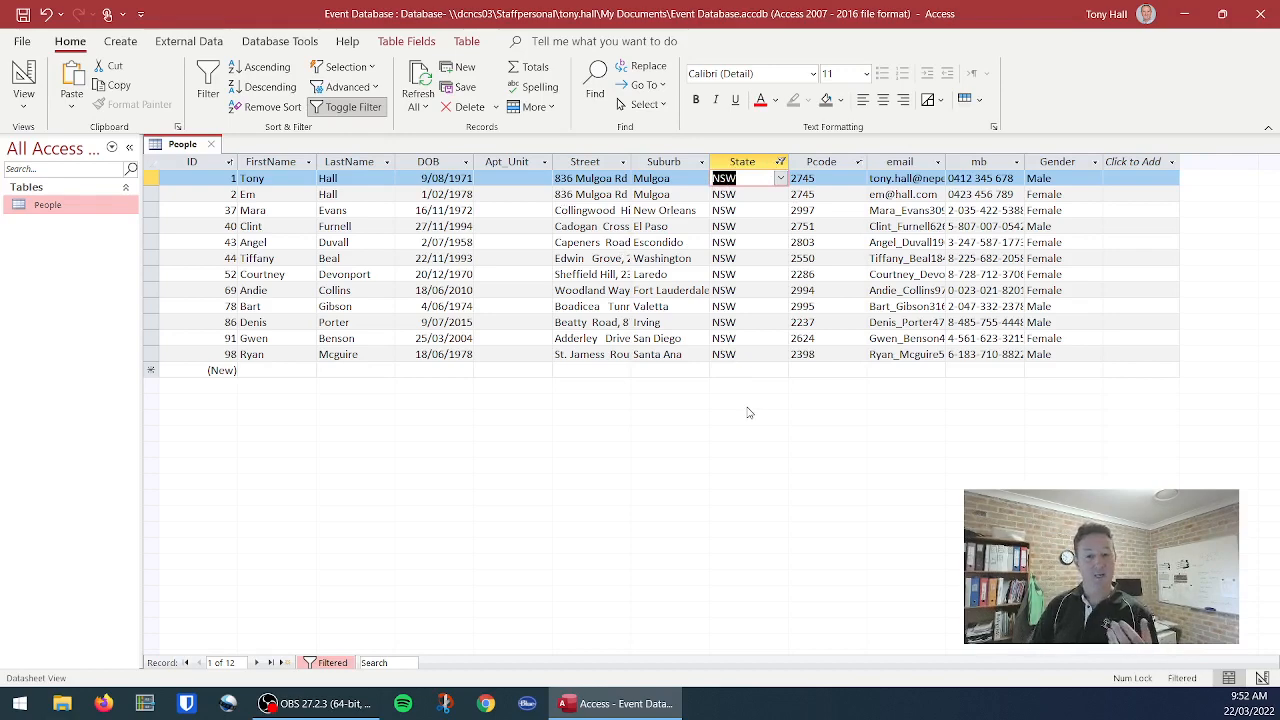
pyautogui.click(345, 108)
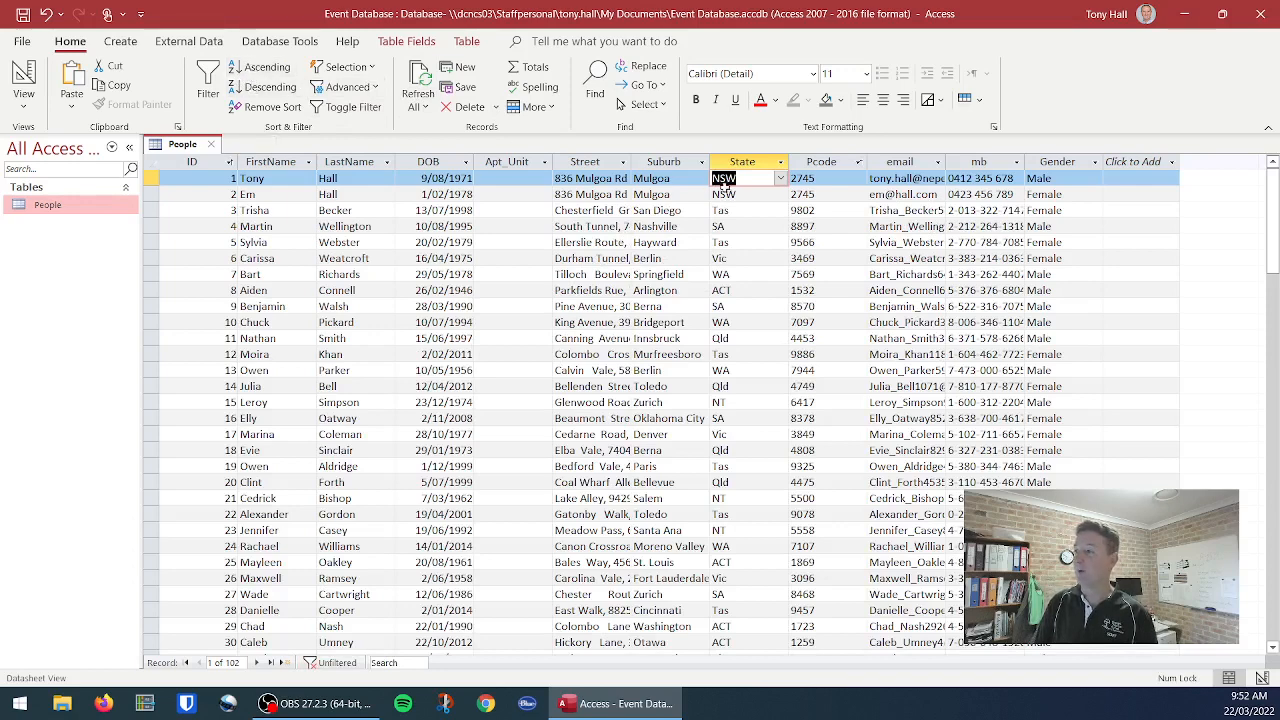
# Step: Sort the People table in ascending order by Pcode, and re-sort it in ascending order by LastName
pyautogui.click(805, 180)
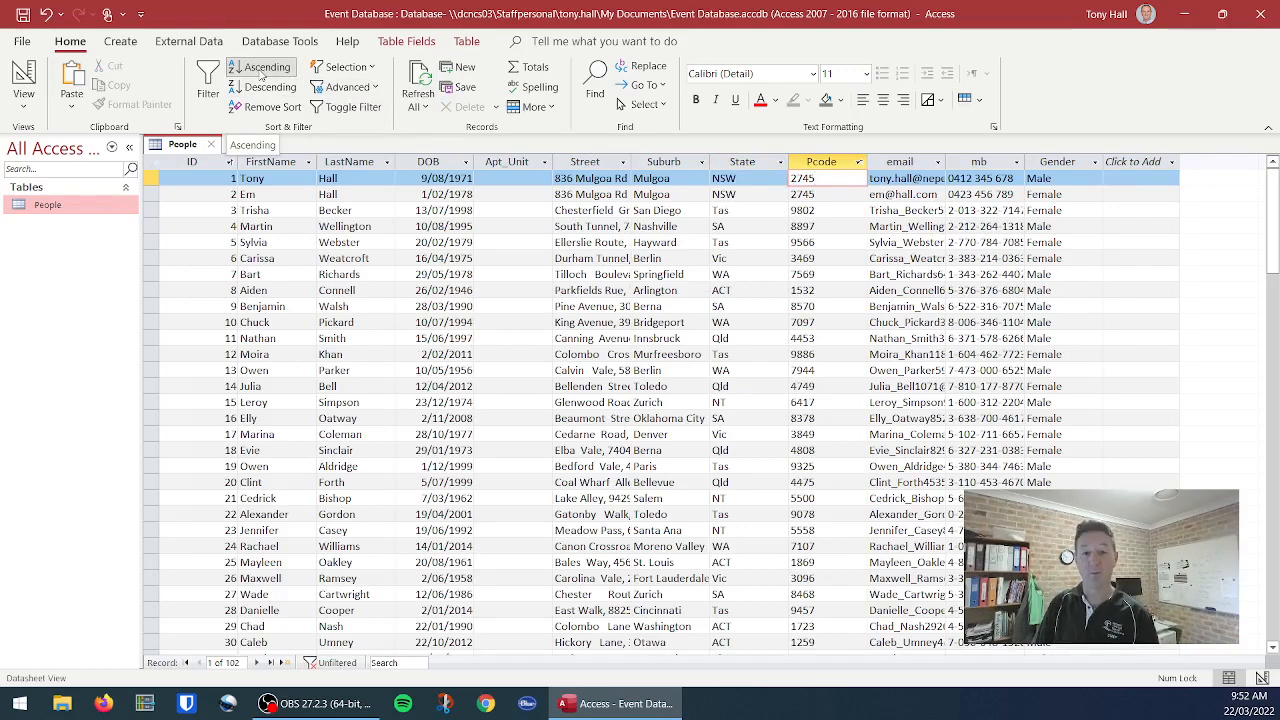
pyautogui.click(256, 68)
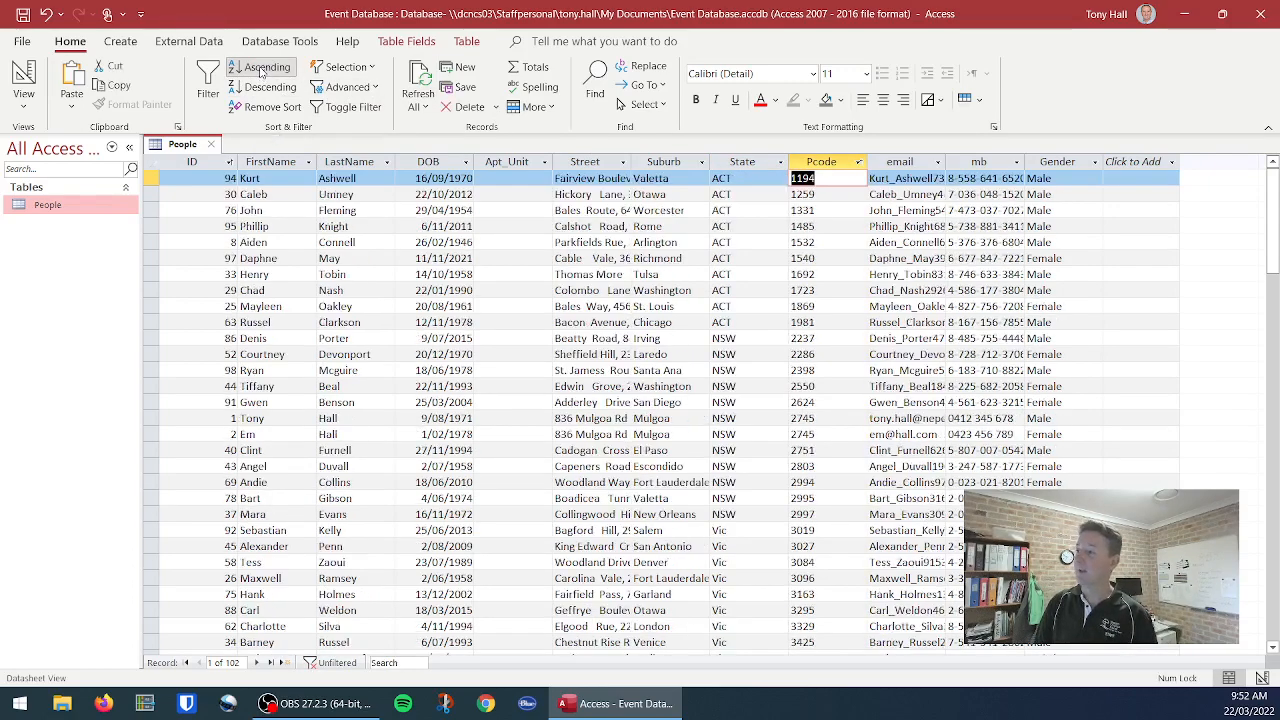
pyautogui.scroll(-9, 795, 330)
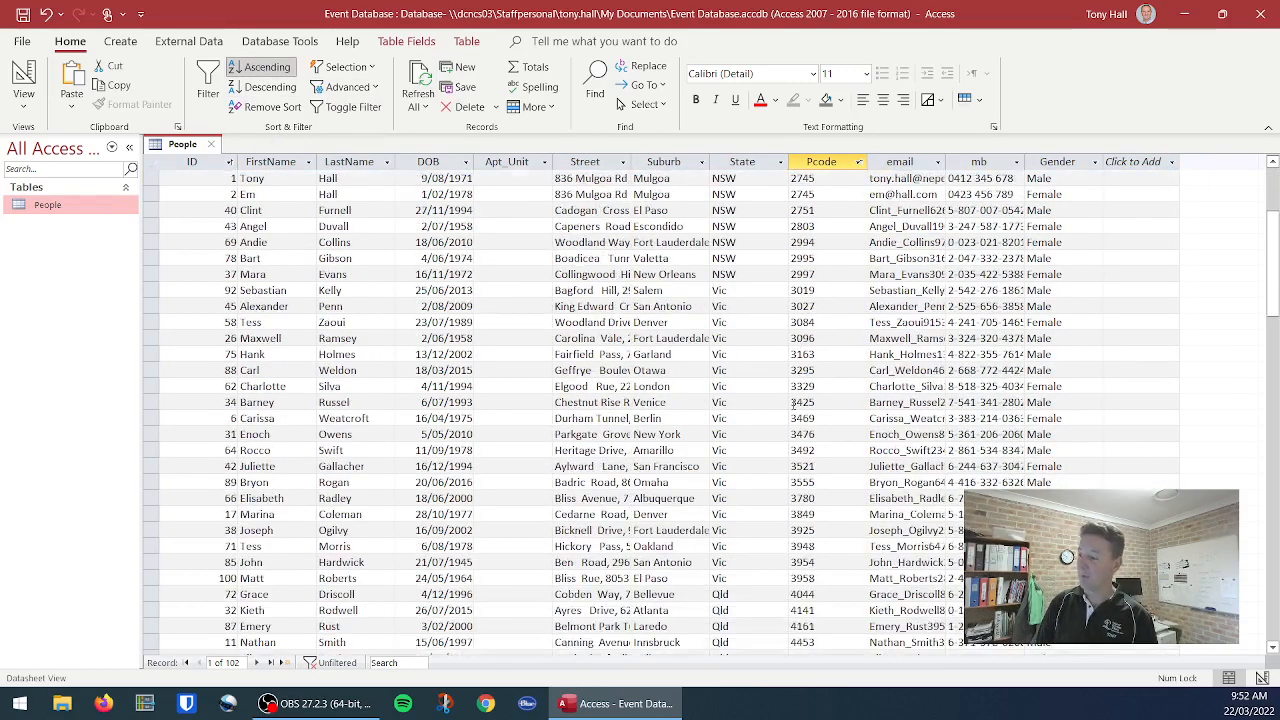
pyautogui.scroll(9, 775, 440)
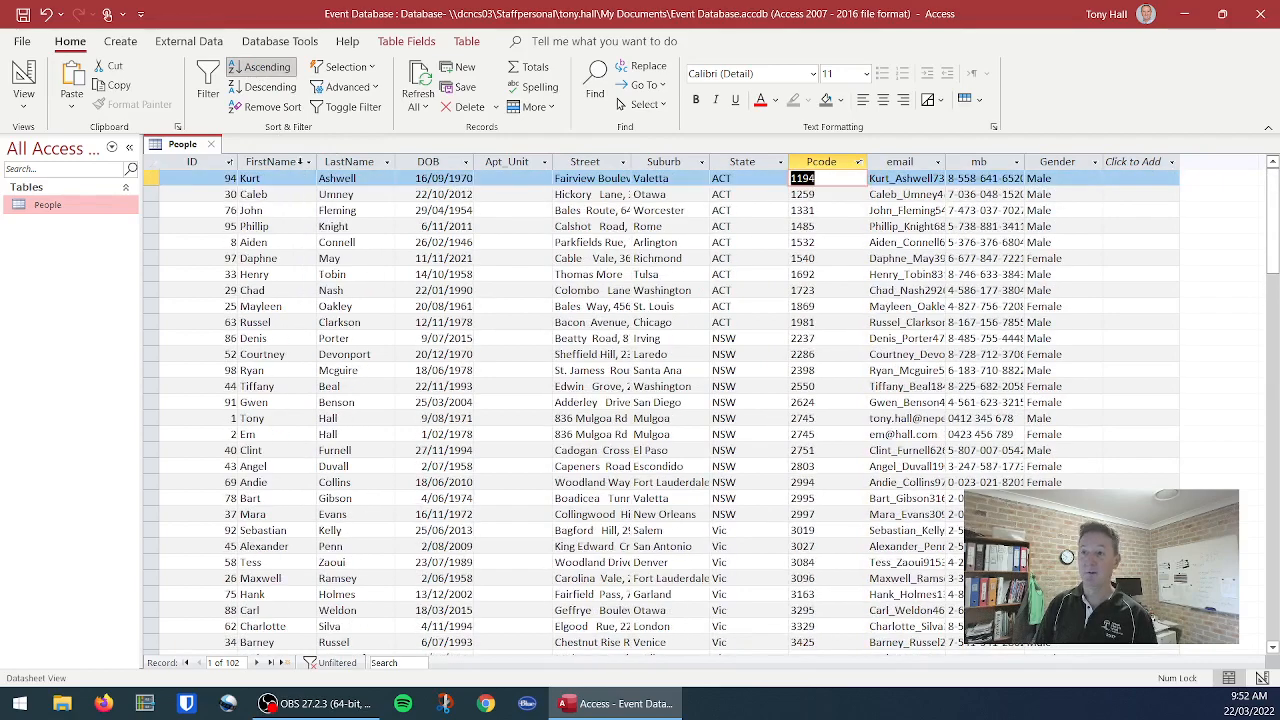
pyautogui.click(366, 177)
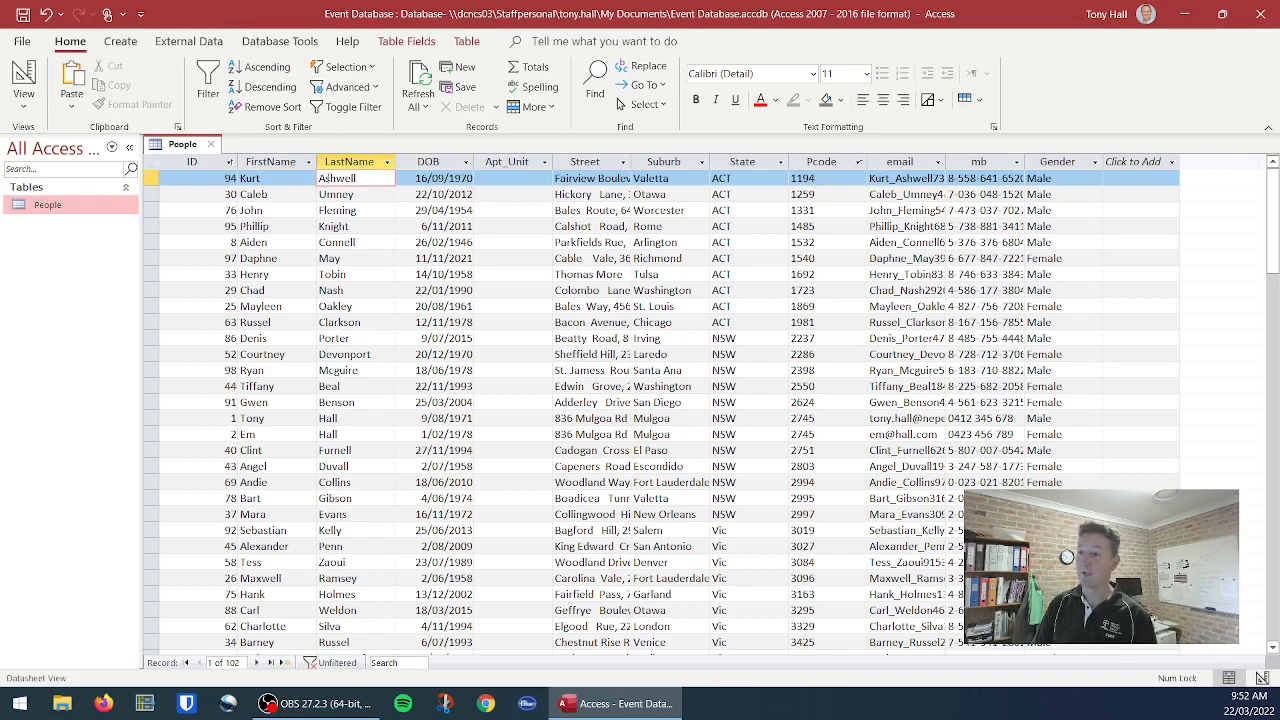
pyautogui.click(268, 67)
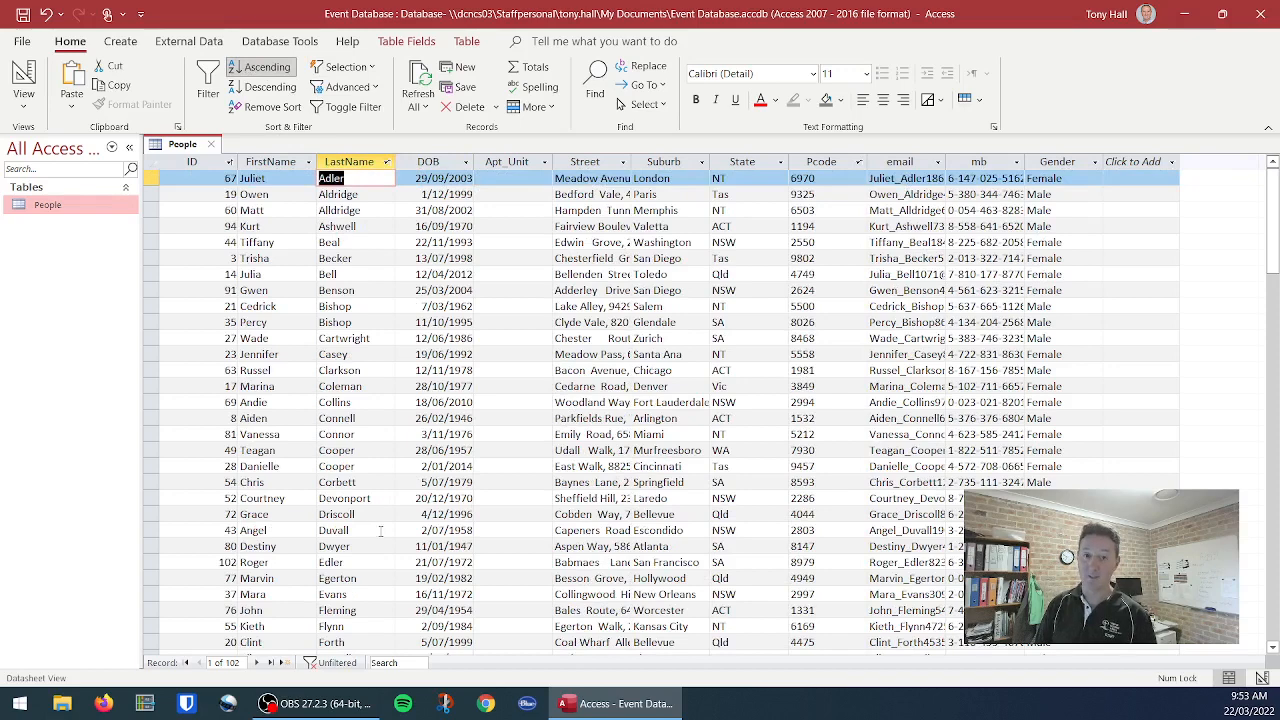
# Step: Sort the People table in ascending order by DOB, and remove all sorting from the table
pyautogui.click(445, 178)
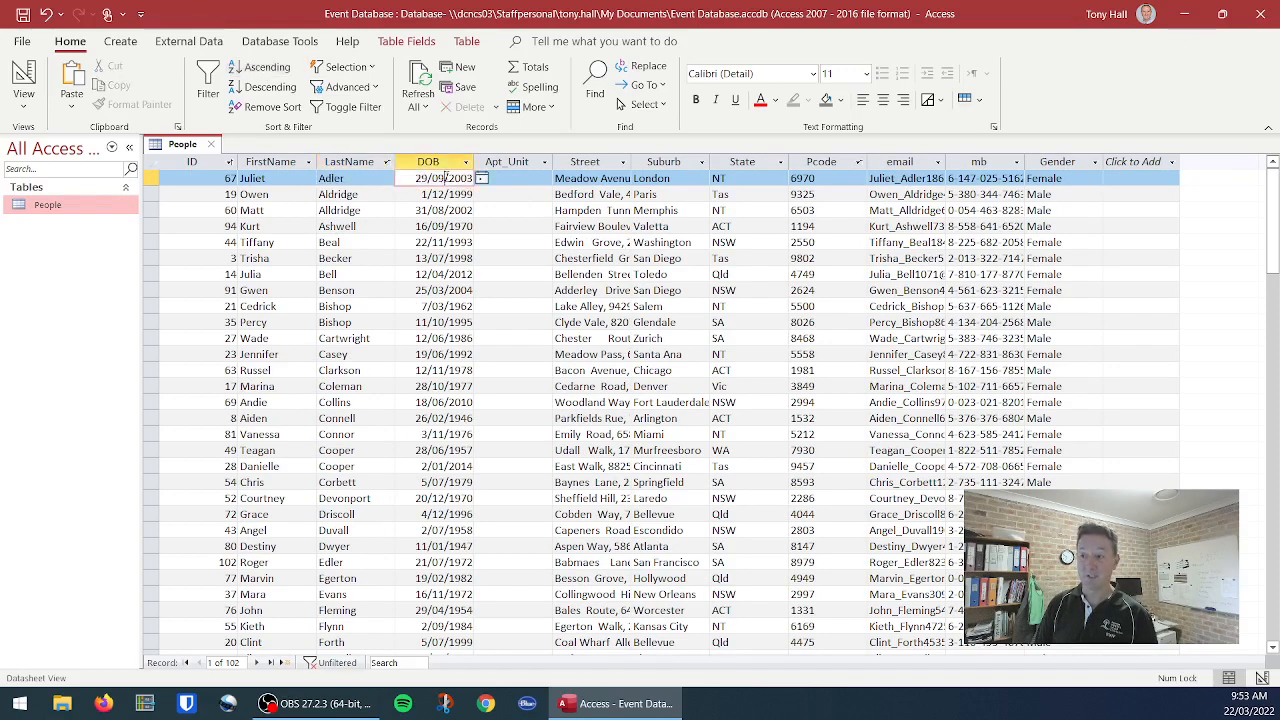
pyautogui.click(261, 68)
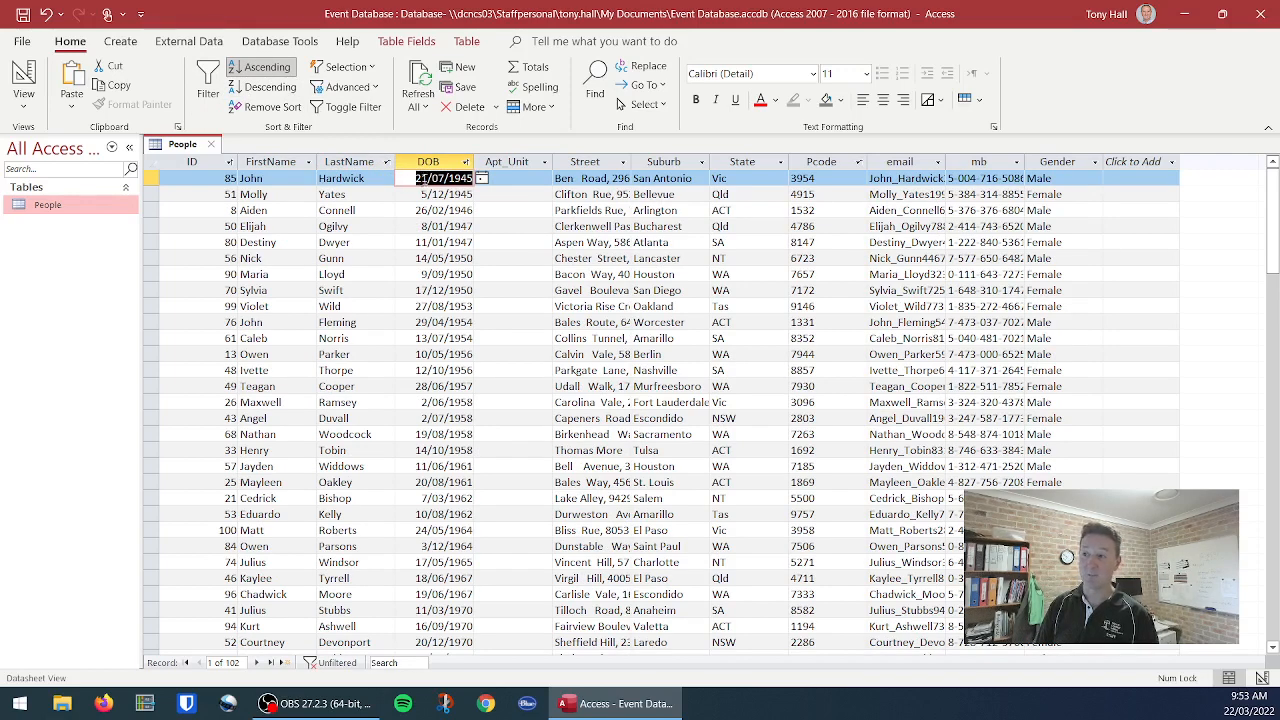
pyautogui.click(424, 194)
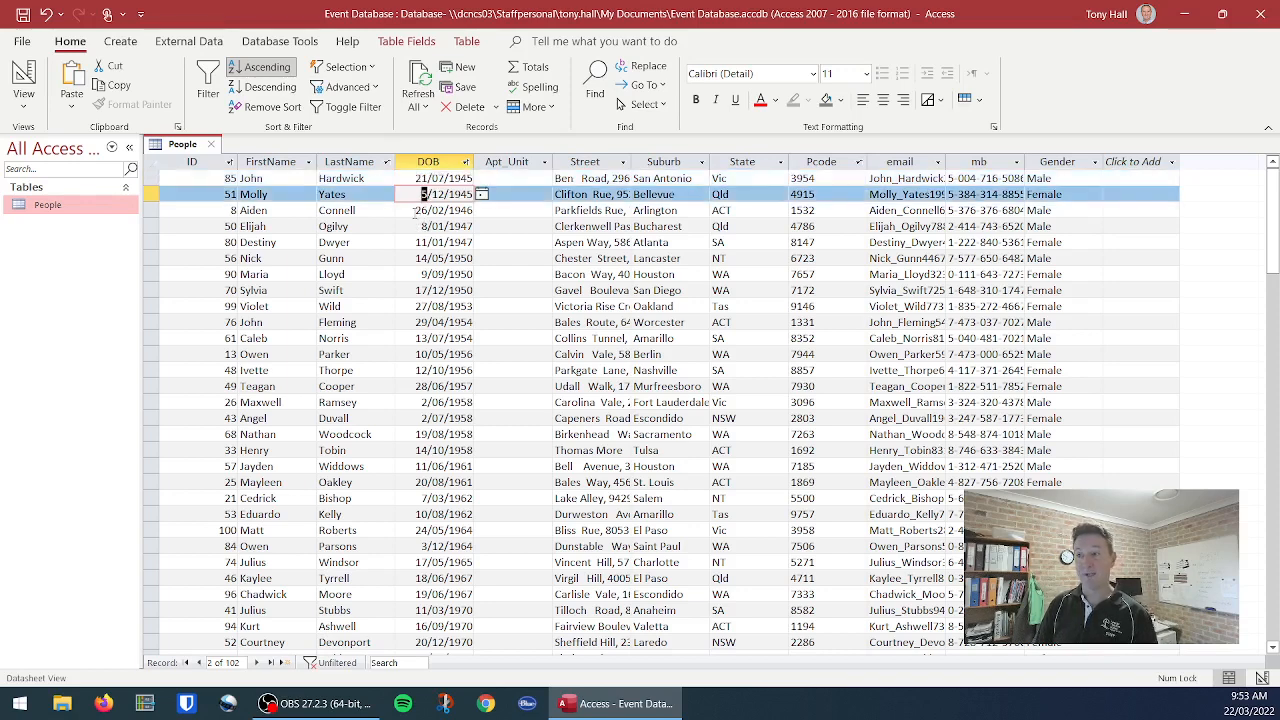
pyautogui.click(417, 210)
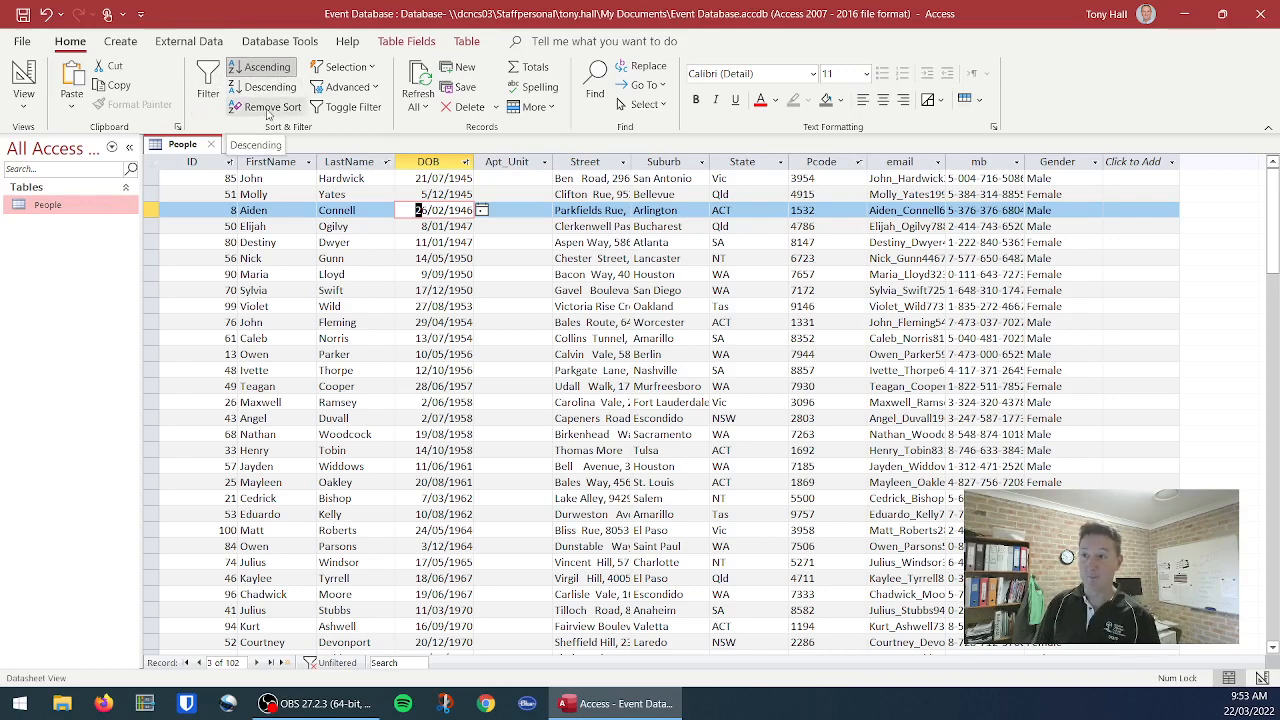
pyautogui.click(270, 107)
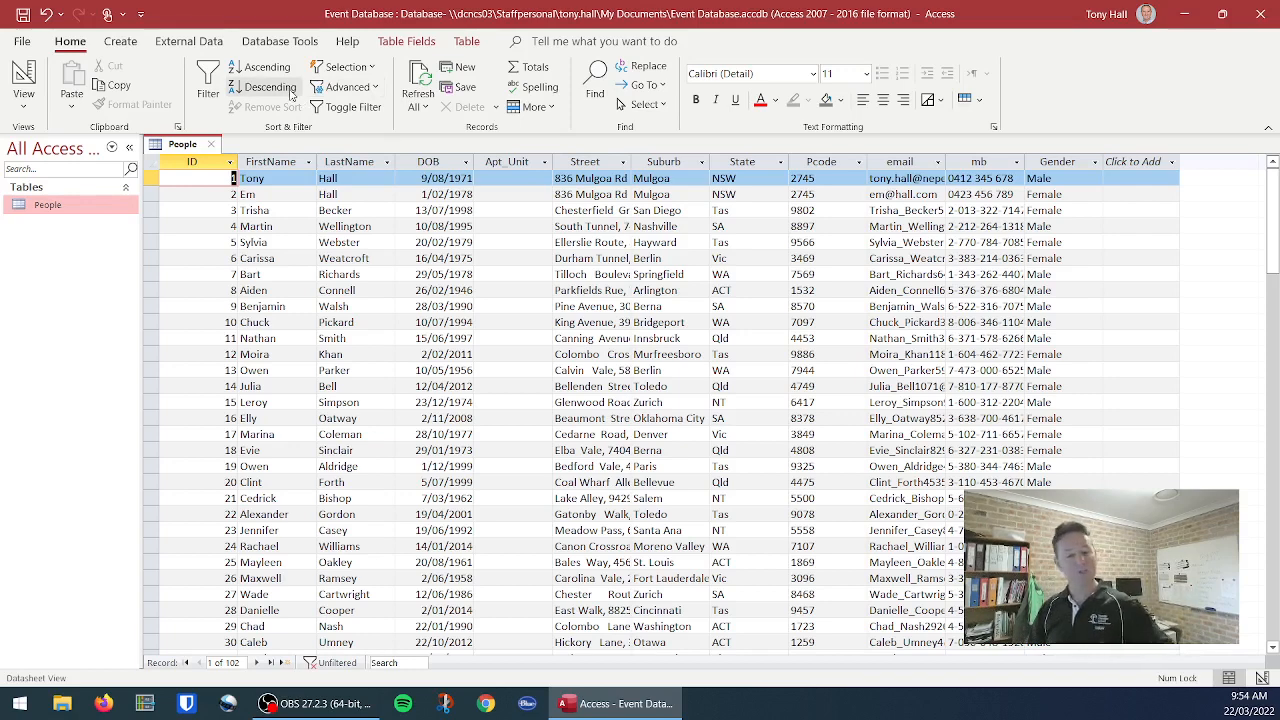
# Step: Create a new table in Design view with a first field named EventID of data type AutoNumber
pyautogui.click(121, 45)
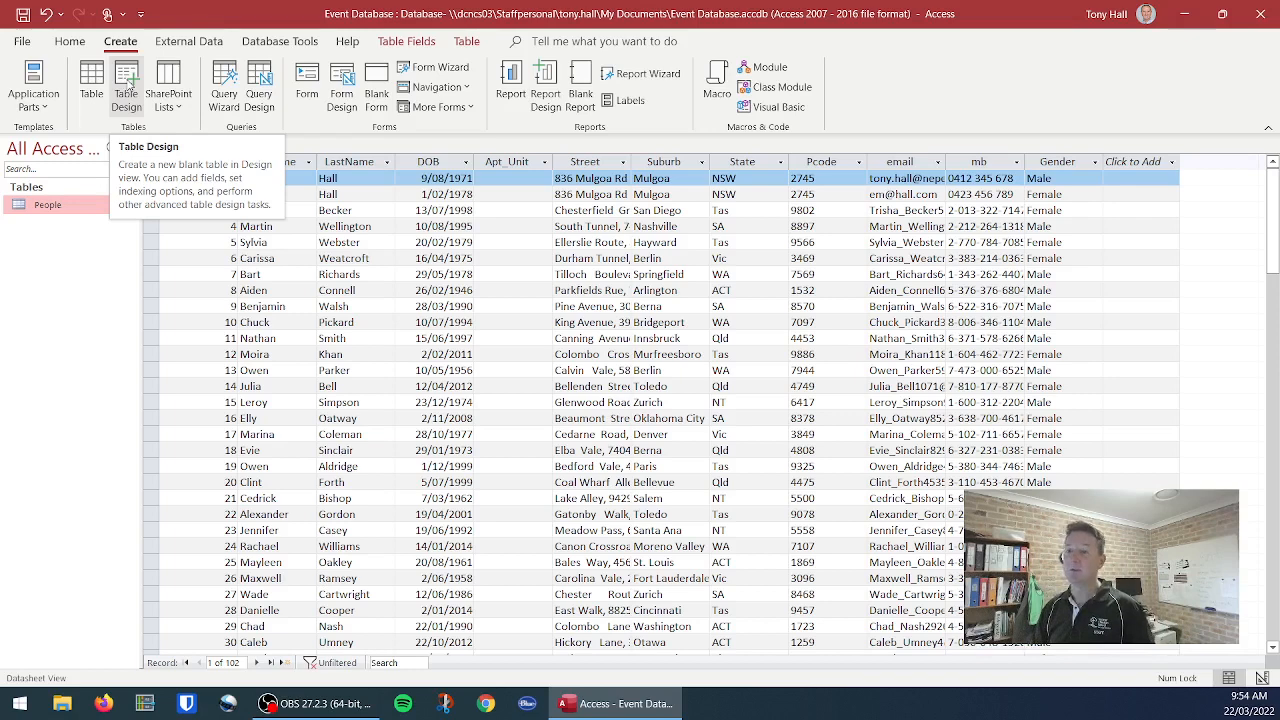
pyautogui.click(127, 88)
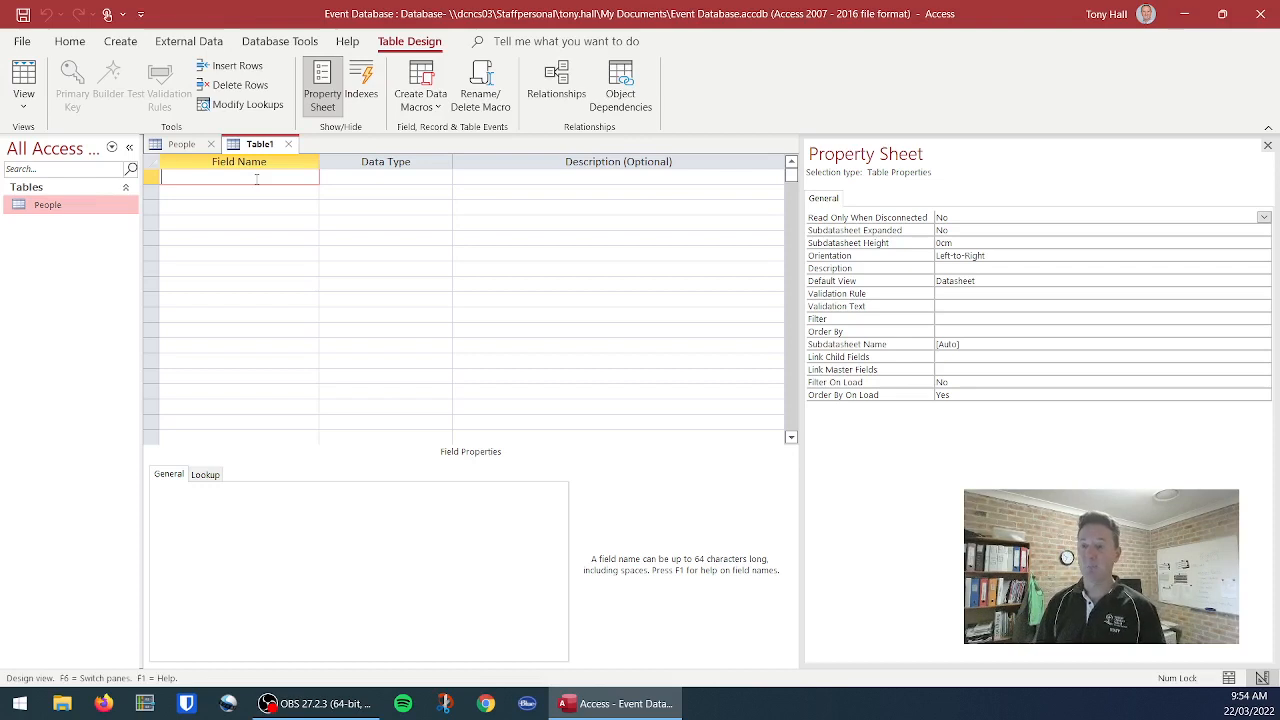
pyautogui.write('IE')
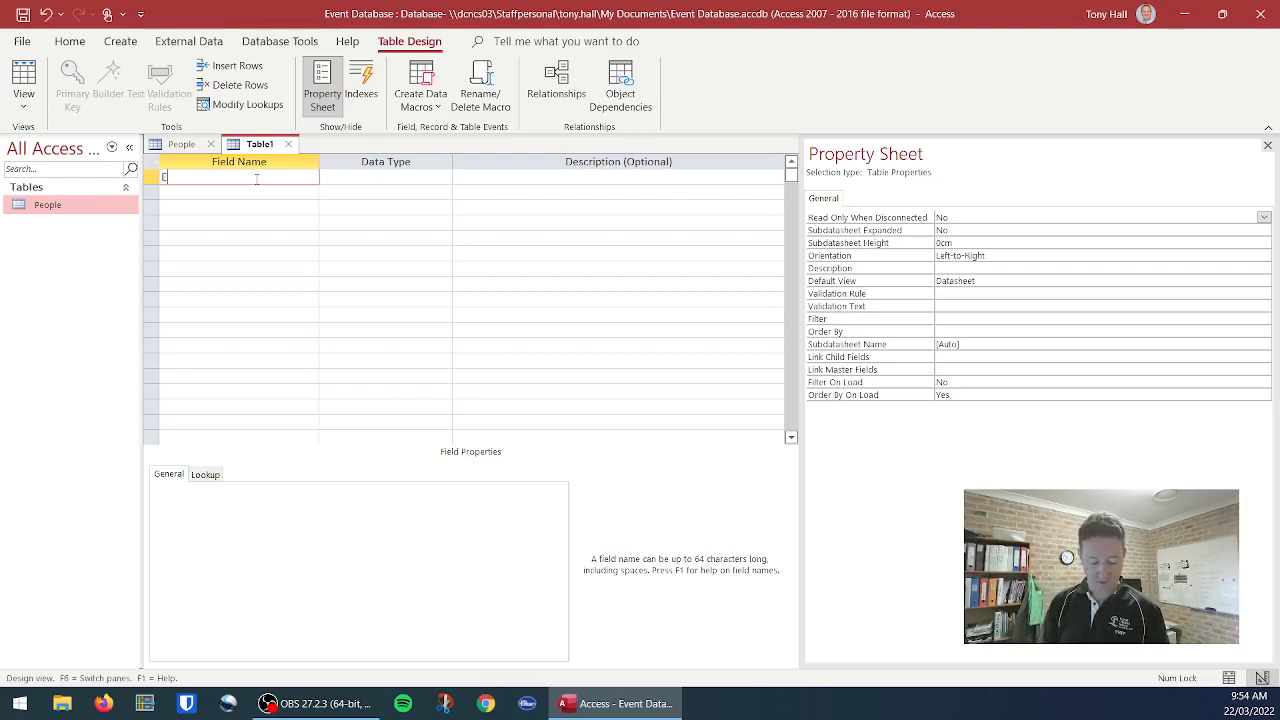
pyautogui.write('ventID')
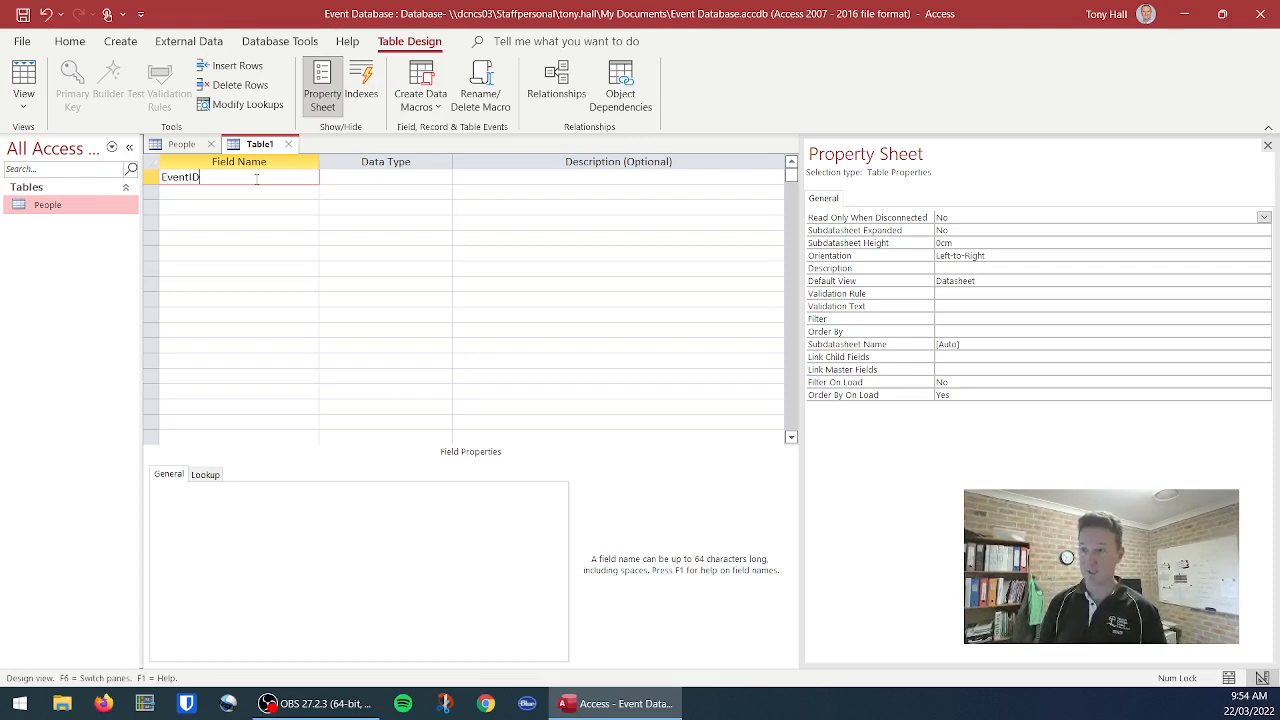
pyautogui.click(403, 181)
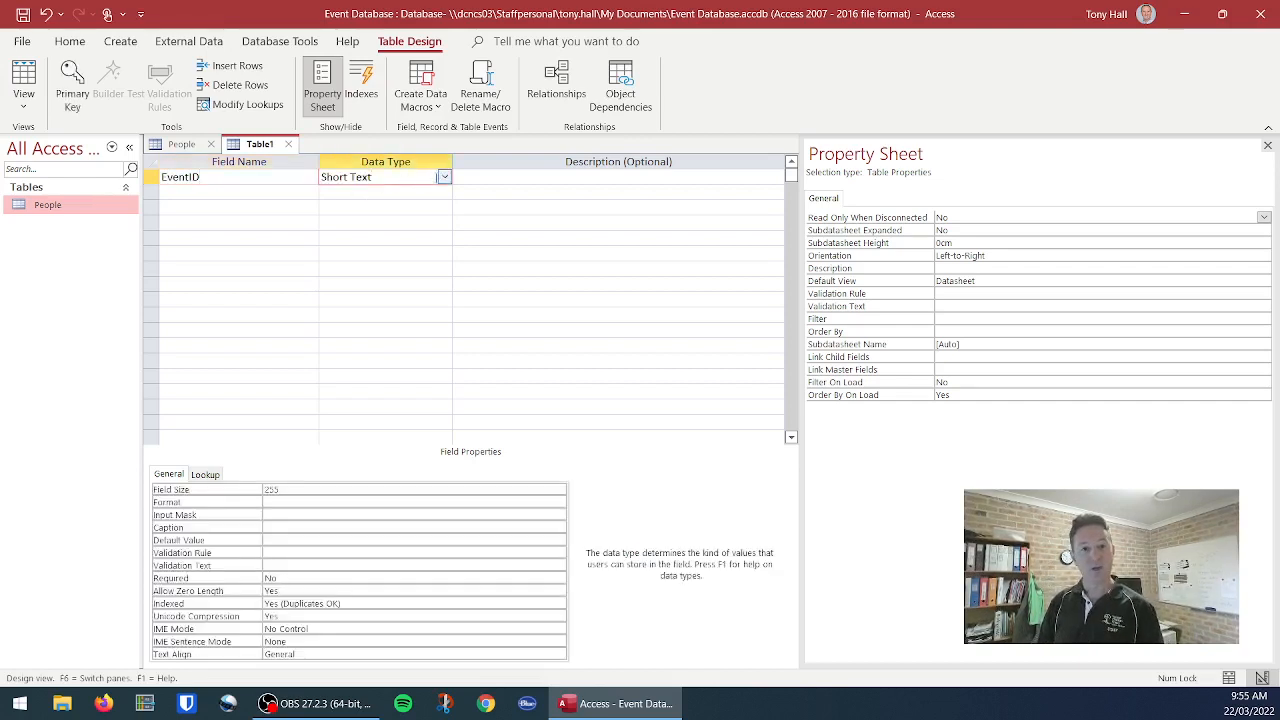
pyautogui.click(444, 177)
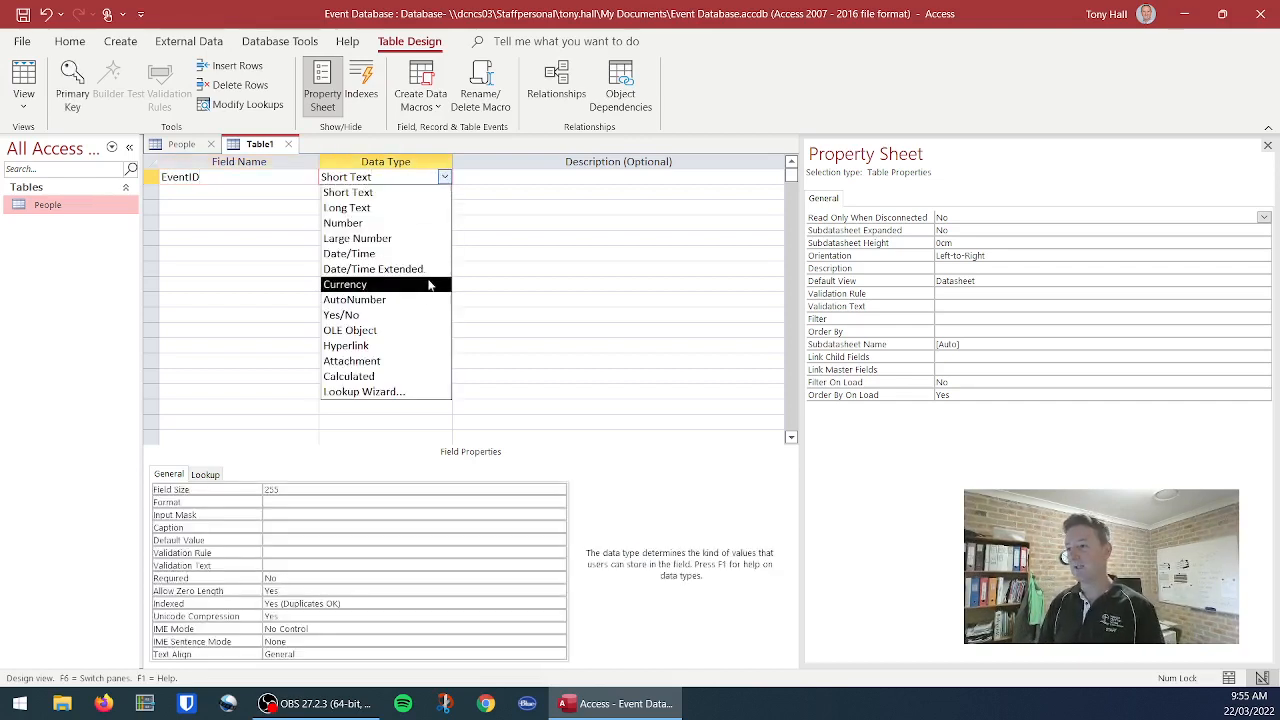
pyautogui.click(383, 301)
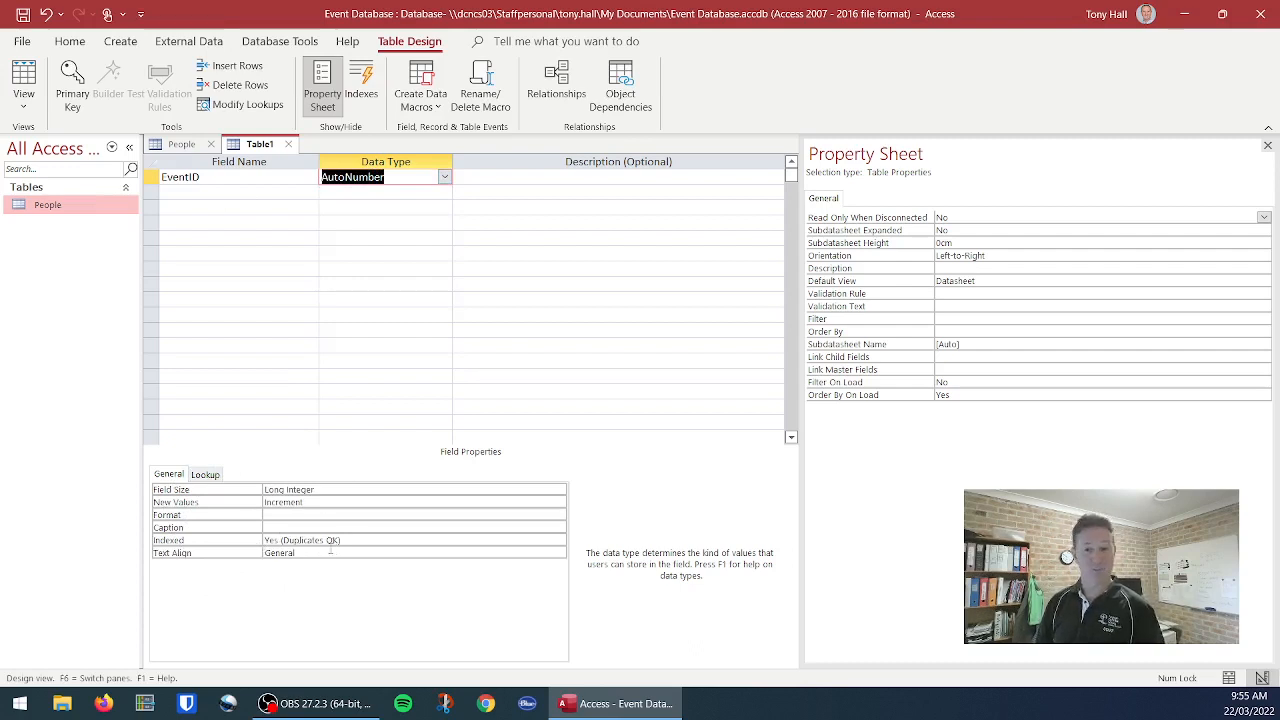
# Step: Set the EventID field's Indexed property to Yes (No Duplicates)
pyautogui.click(403, 541)
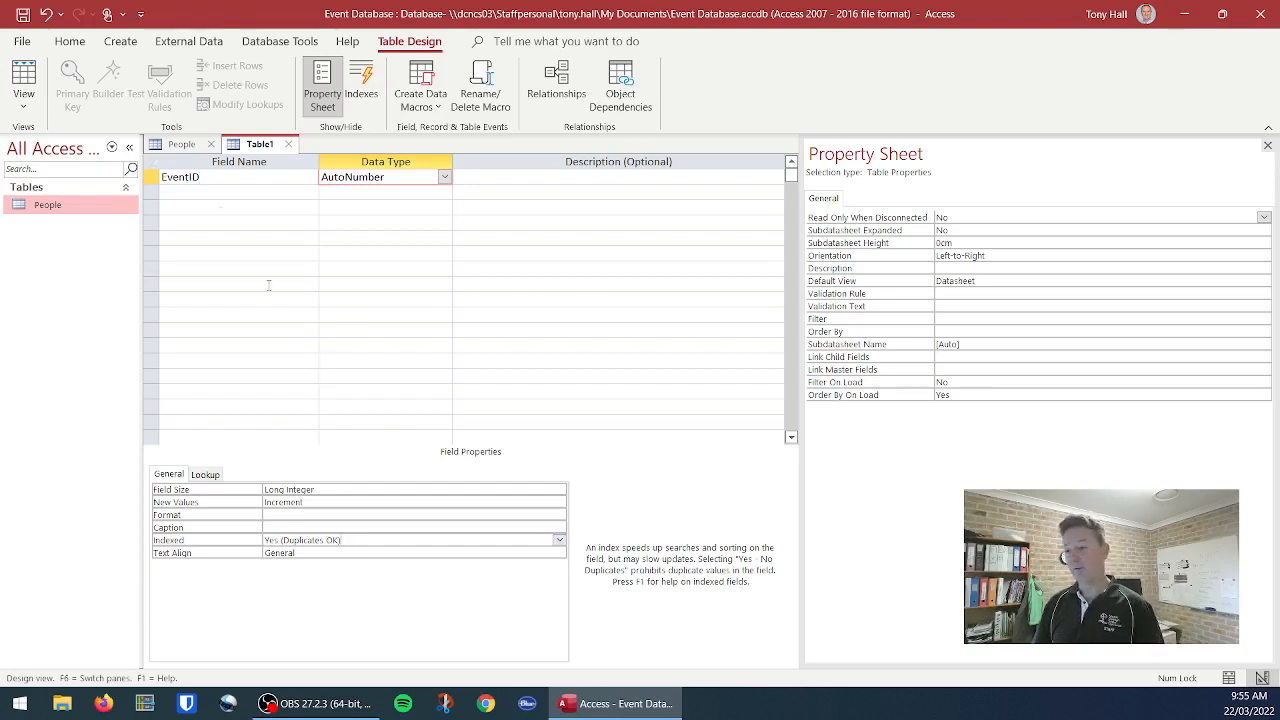
pyautogui.click(559, 540)
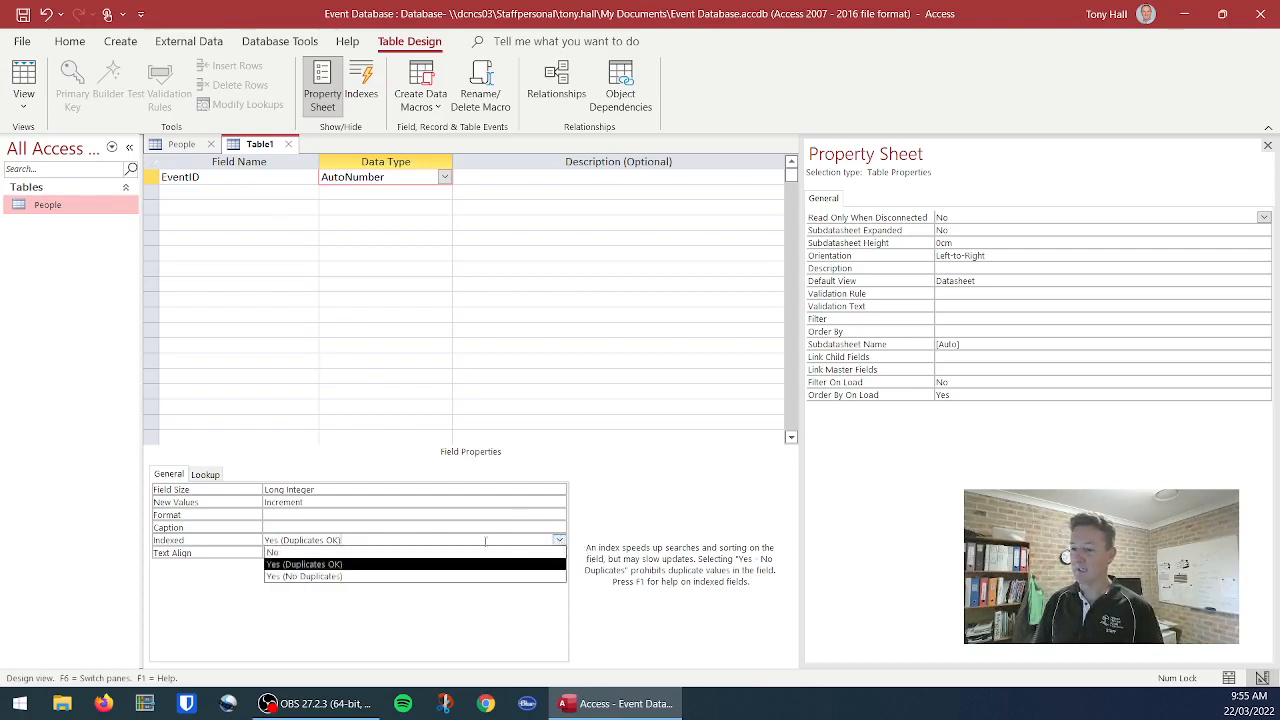
pyautogui.click(314, 577)
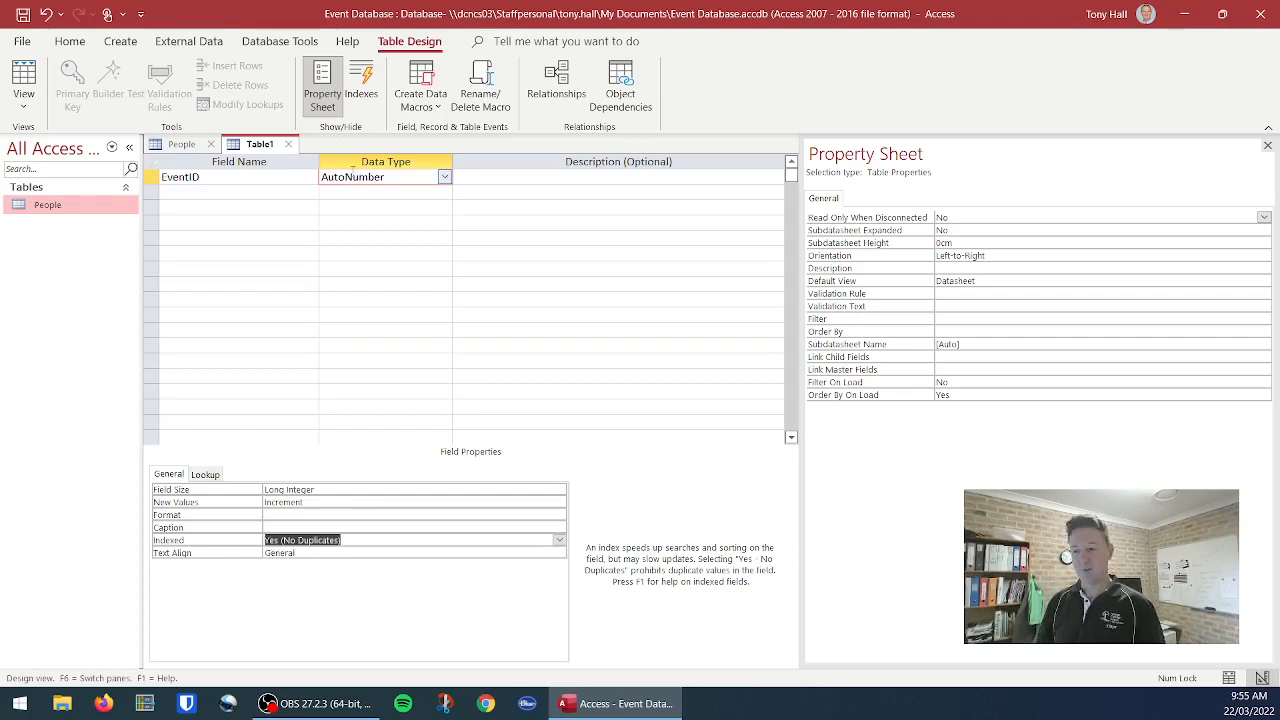
# Step: Add a second field named EventName with the Short Text data type
pyautogui.click(180, 194)
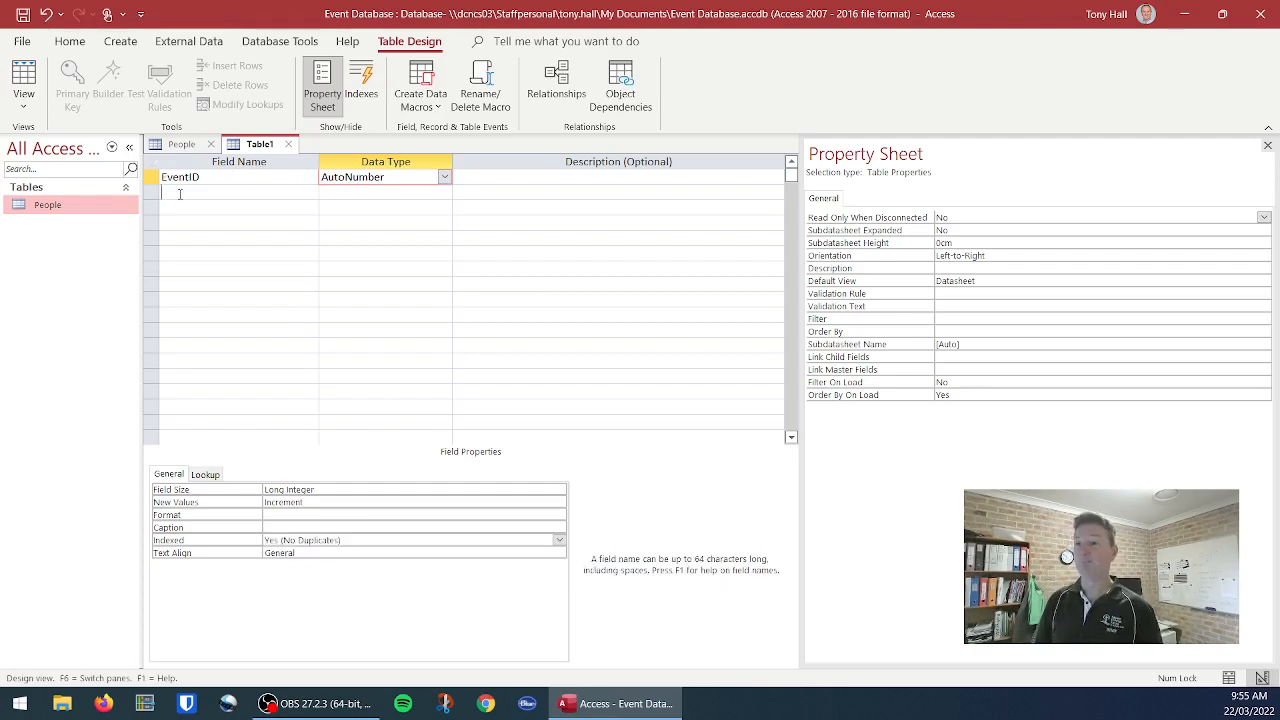
pyautogui.write('EventName')
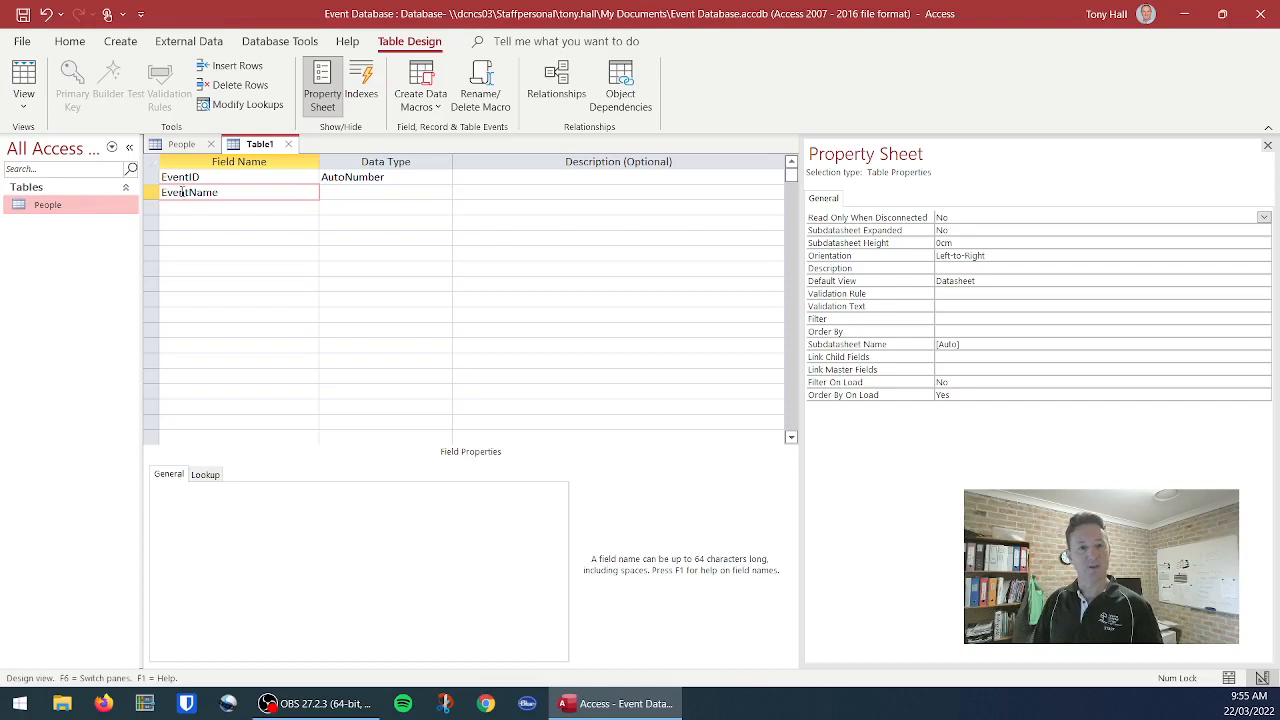
pyautogui.click(408, 193)
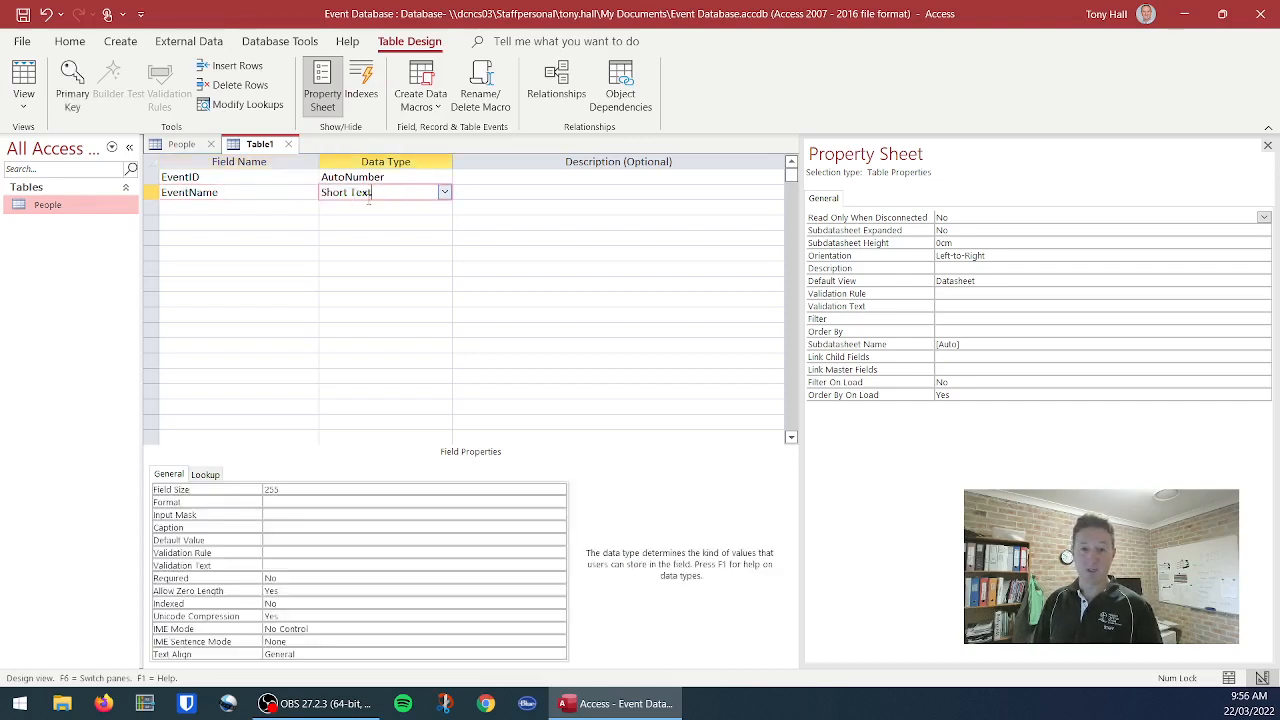
pyautogui.click(283, 488)
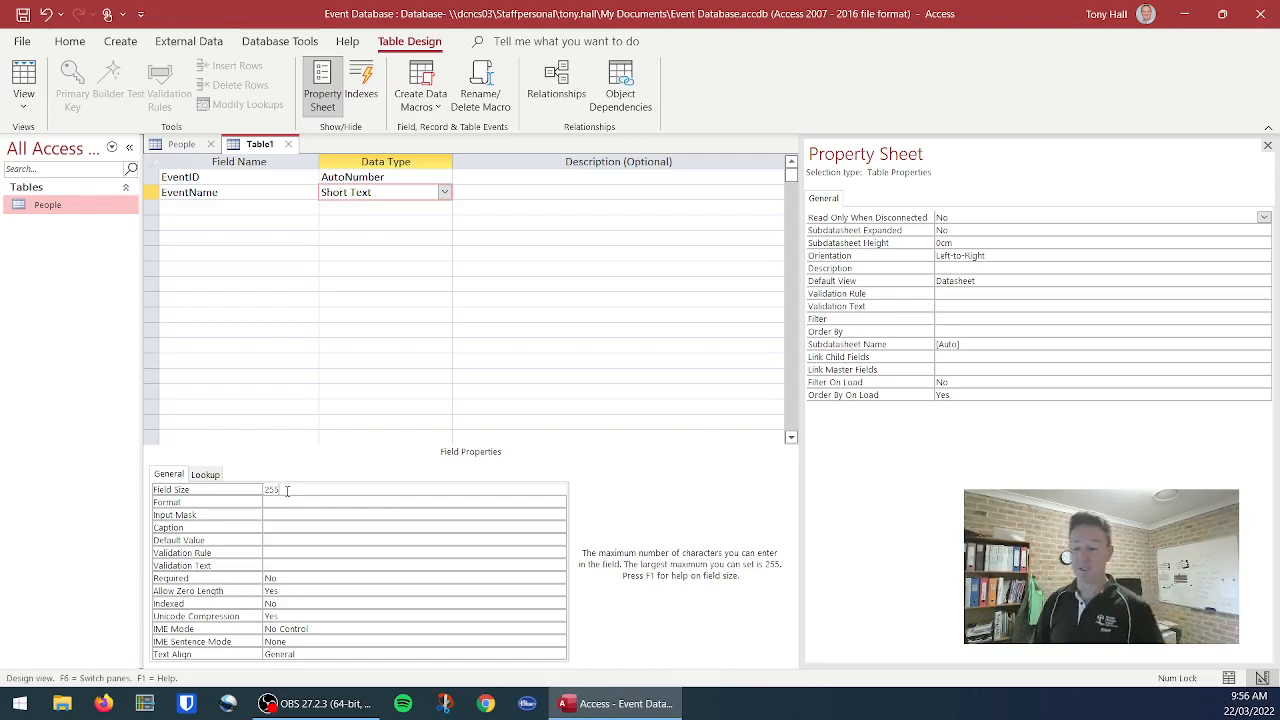
# Step: Add a third field named EventDate with the Date/Time data type
pyautogui.click(194, 206)
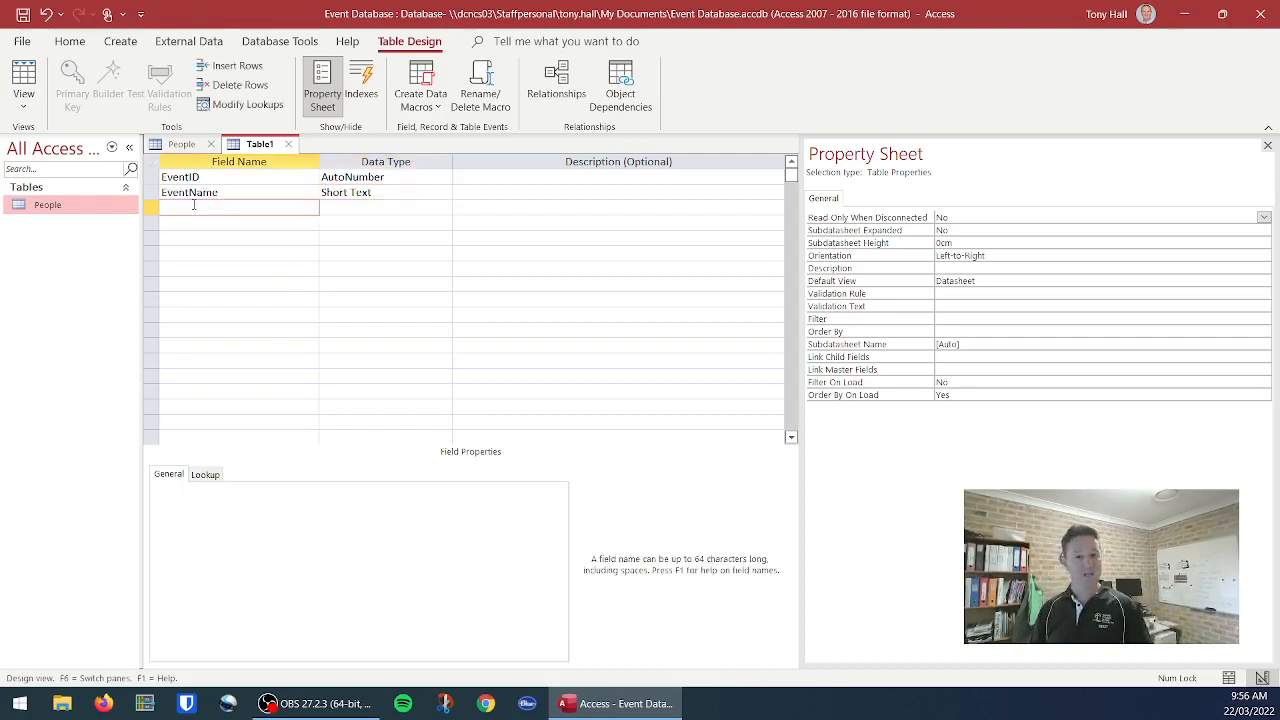
pyautogui.write('Eve')
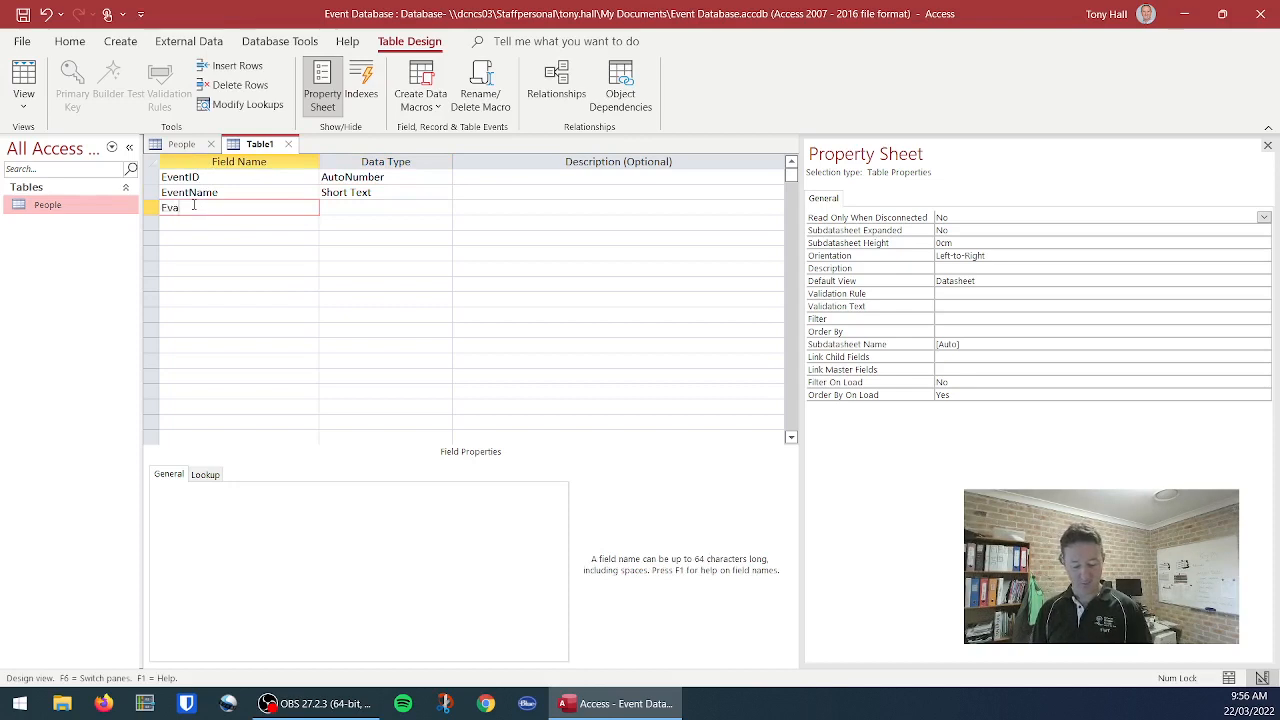
pyautogui.press('BackSpace')
pyautogui.write('entDate')
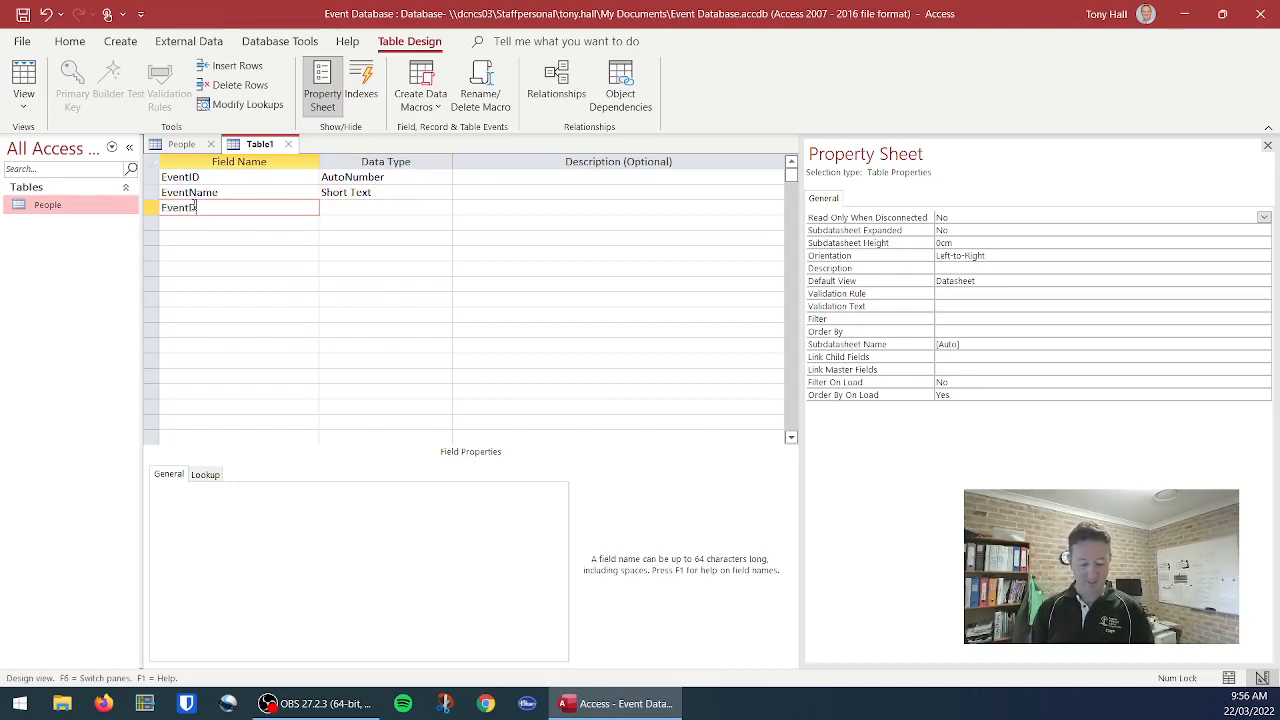
pyautogui.click(356, 208)
pyautogui.click(443, 207)
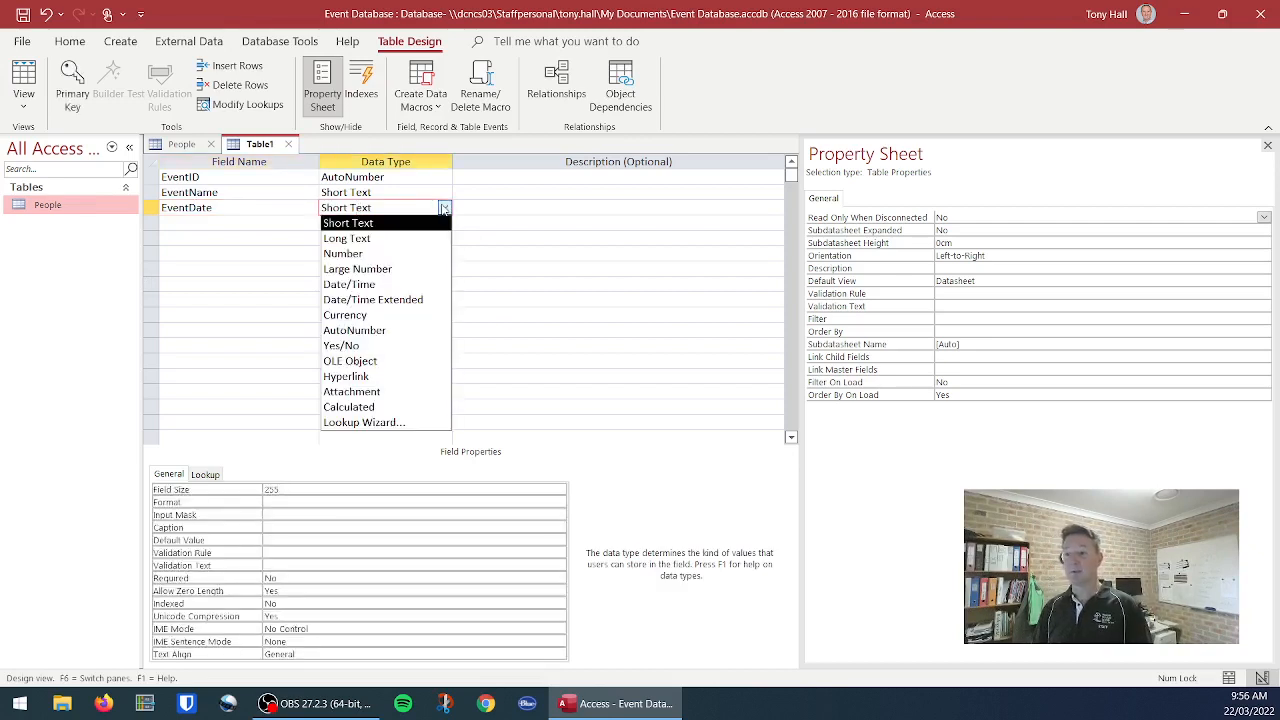
pyautogui.click(366, 286)
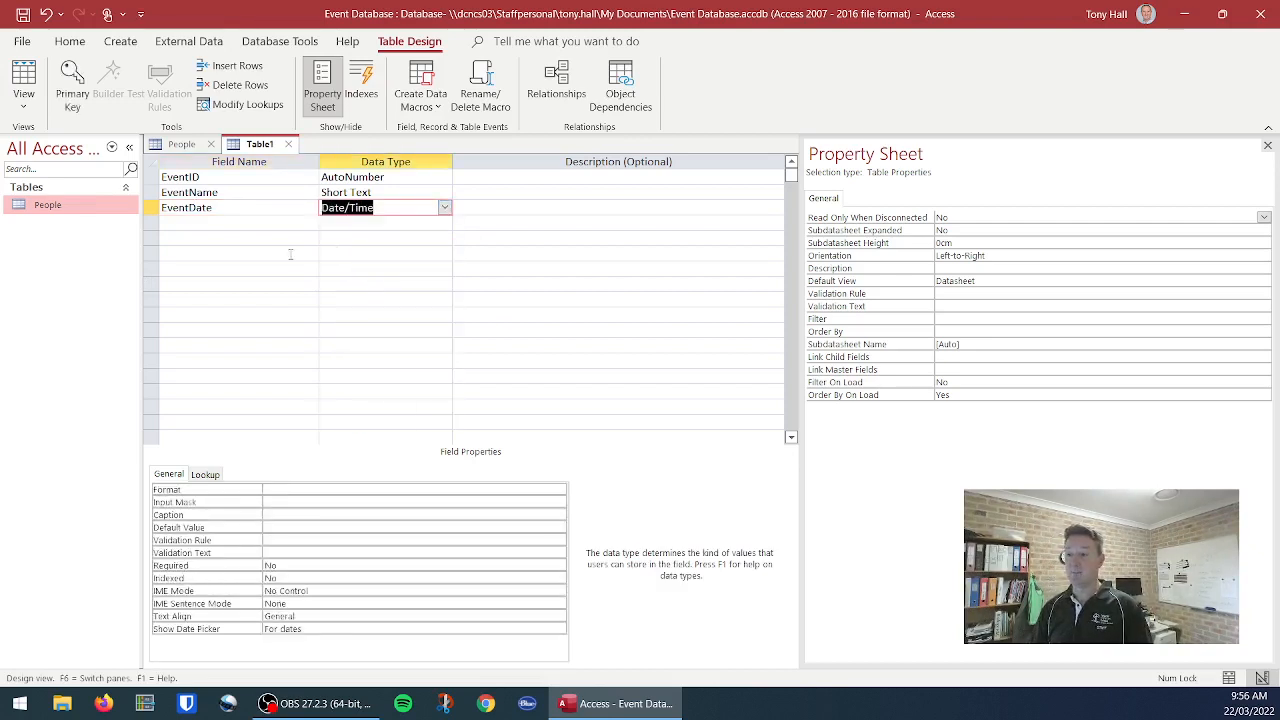
# Step: Set the EventDate field's Format property to General Date
pyautogui.click(289, 489)
pyautogui.click(559, 489)
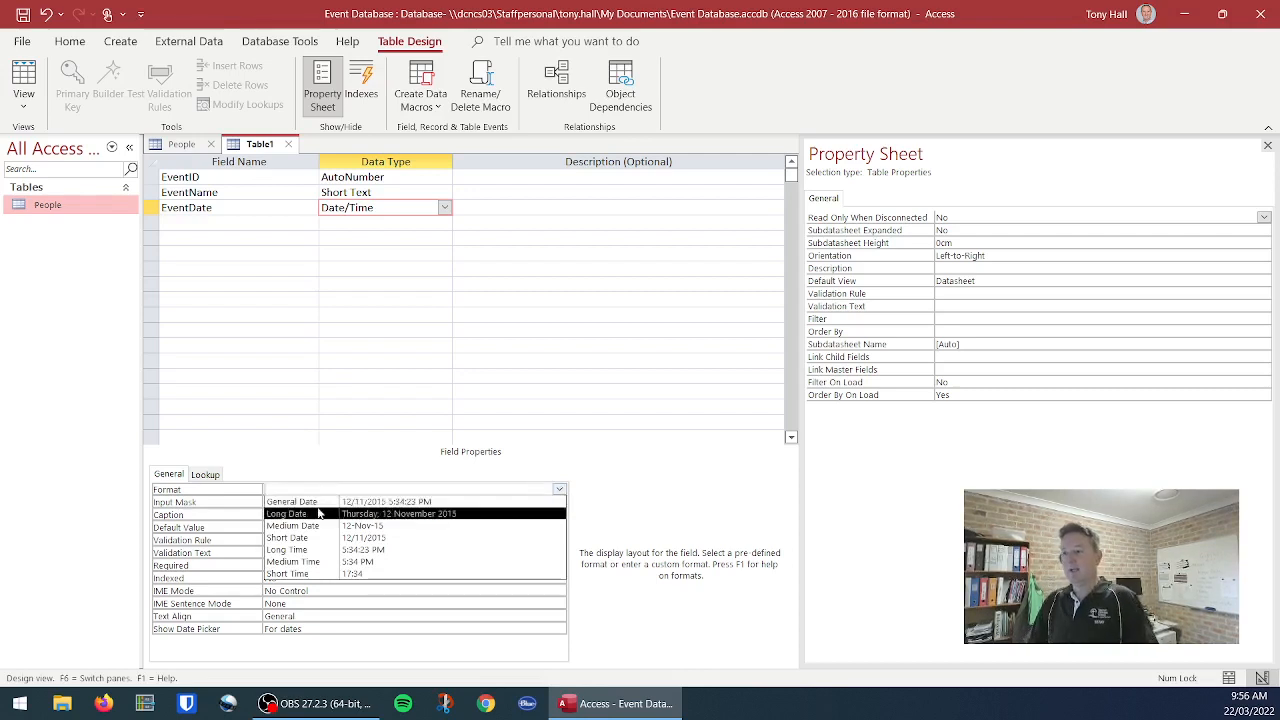
pyautogui.click(400, 503)
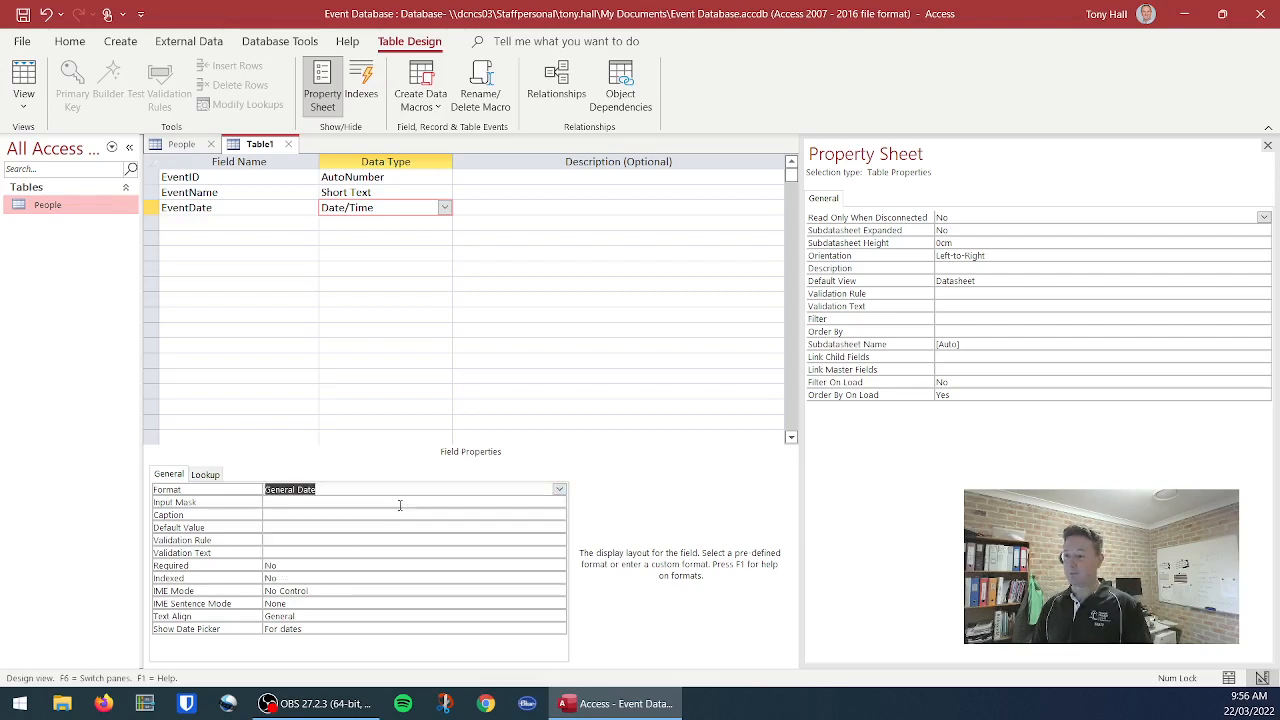
# Step: Add a fourth field named EventLocations with the Short Text data type
pyautogui.click(191, 222)
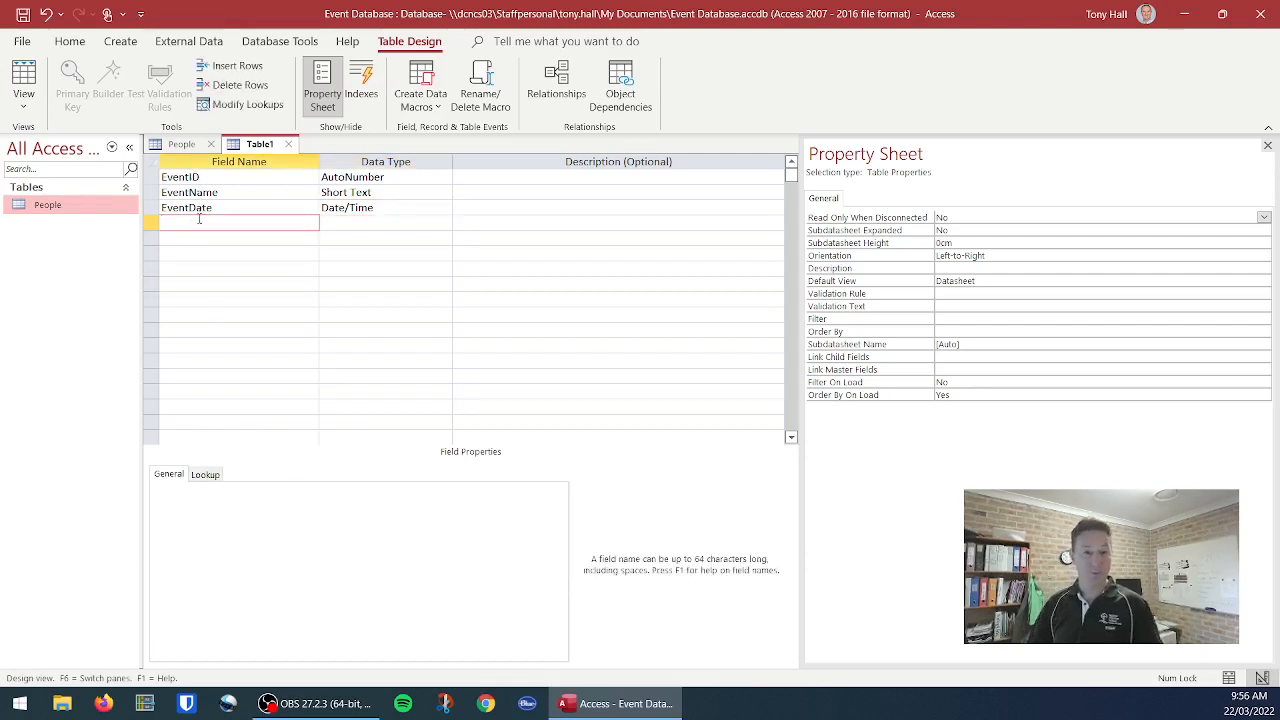
pyautogui.write('Event Loc')
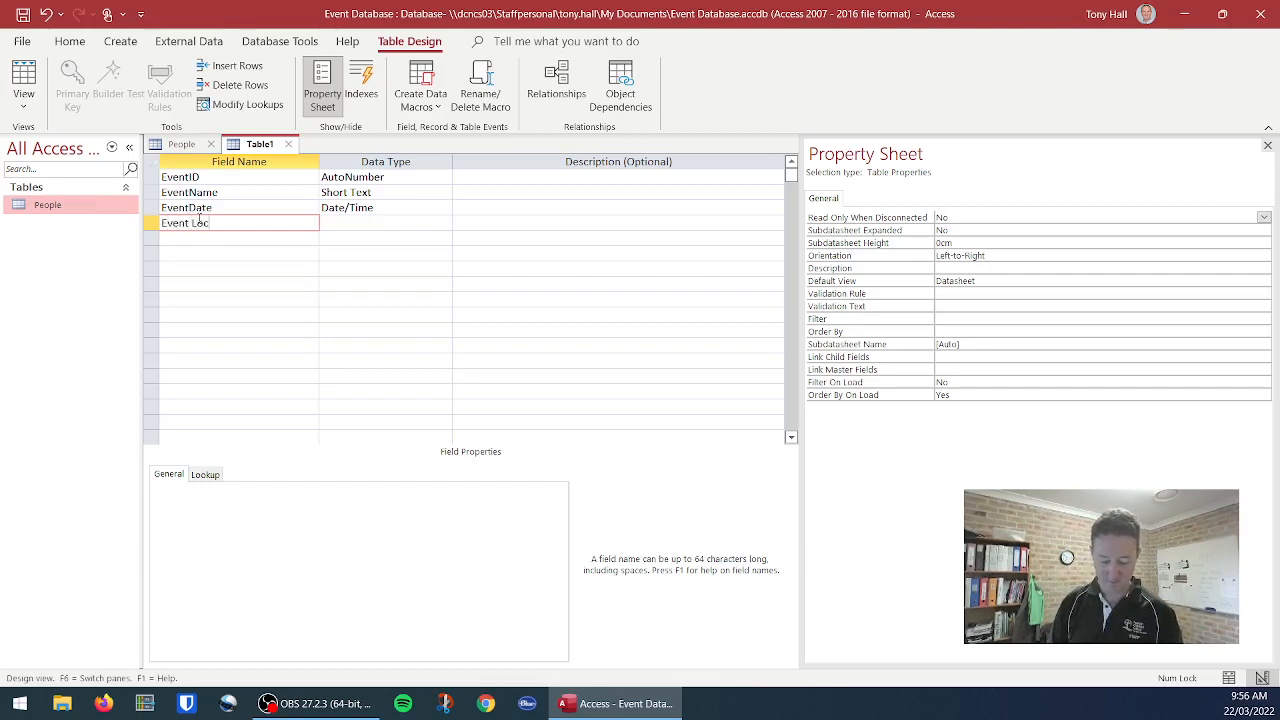
pyautogui.write('ations')
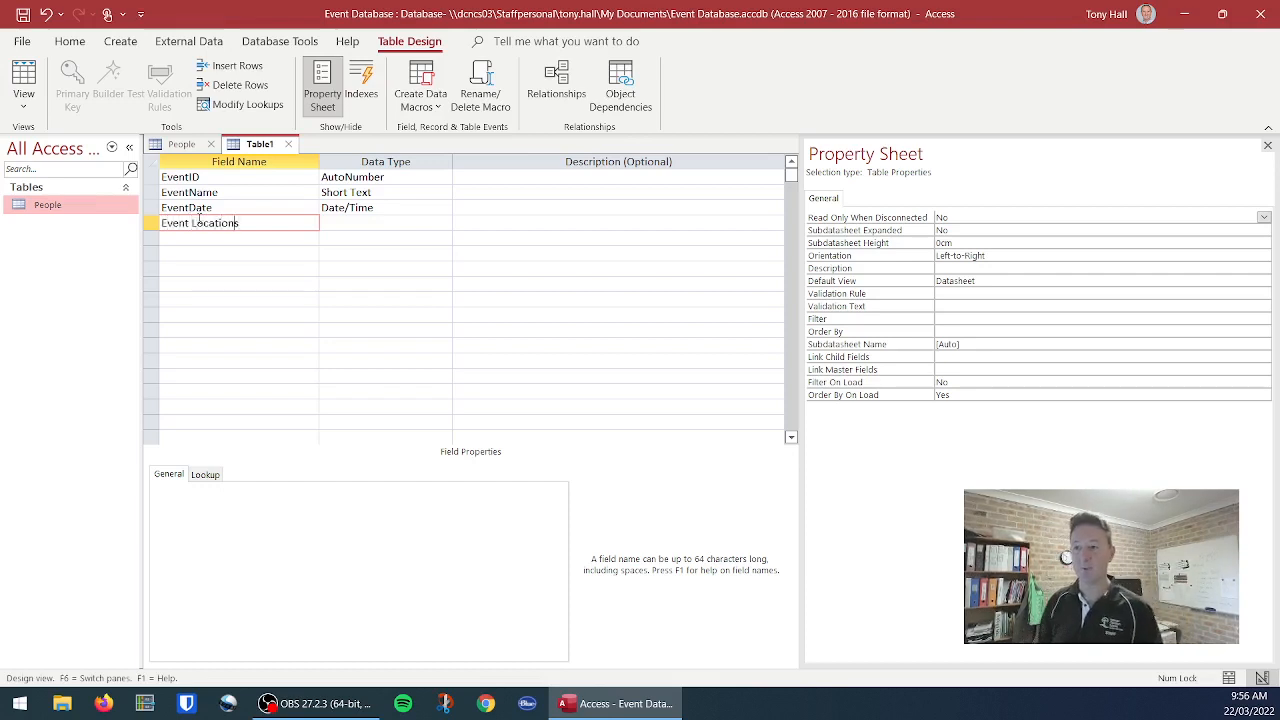
pyautogui.press('BackSpace')
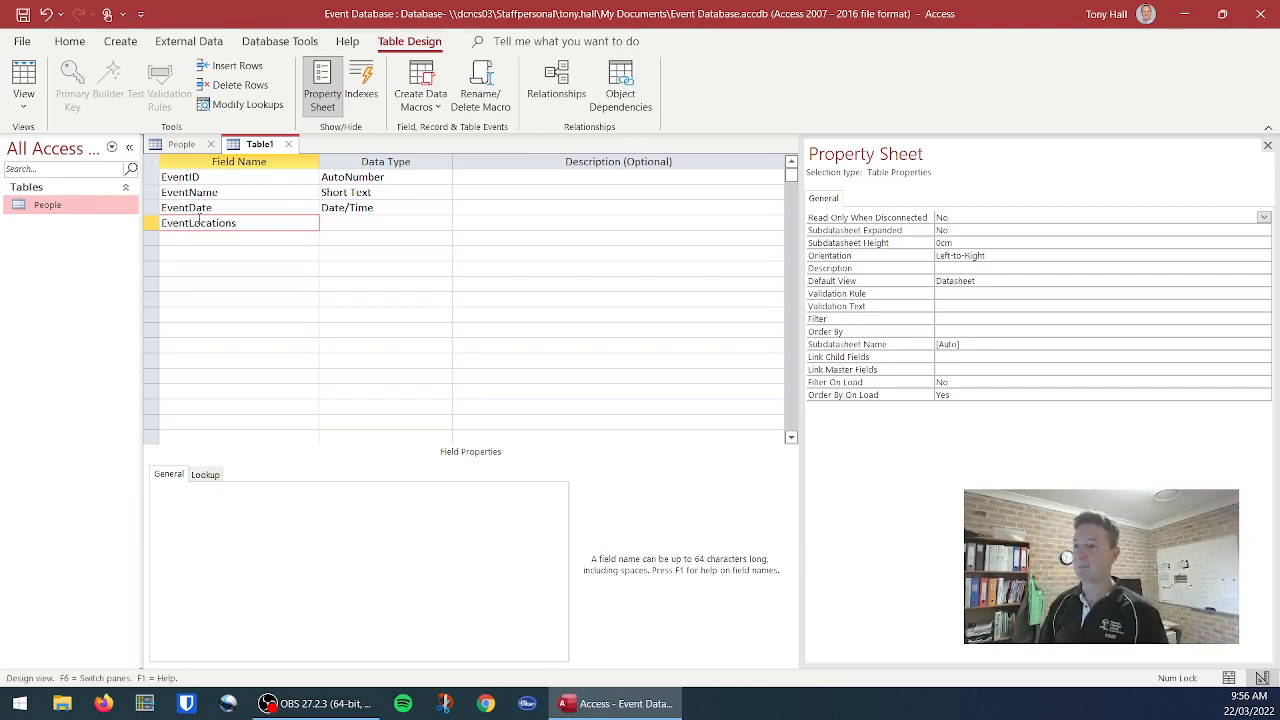
pyautogui.click(426, 225)
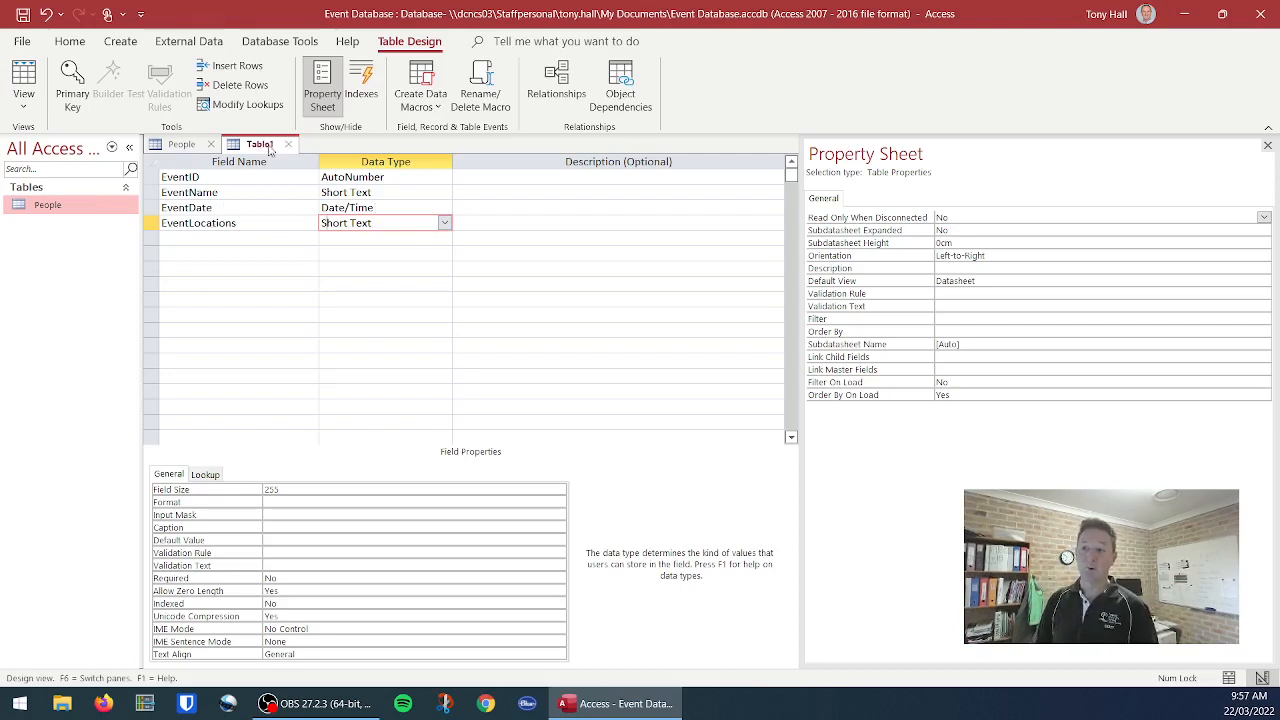
# Step: Save the new table under the name Events, declining the automatic creation of a primary key
pyautogui.click(30, 16)
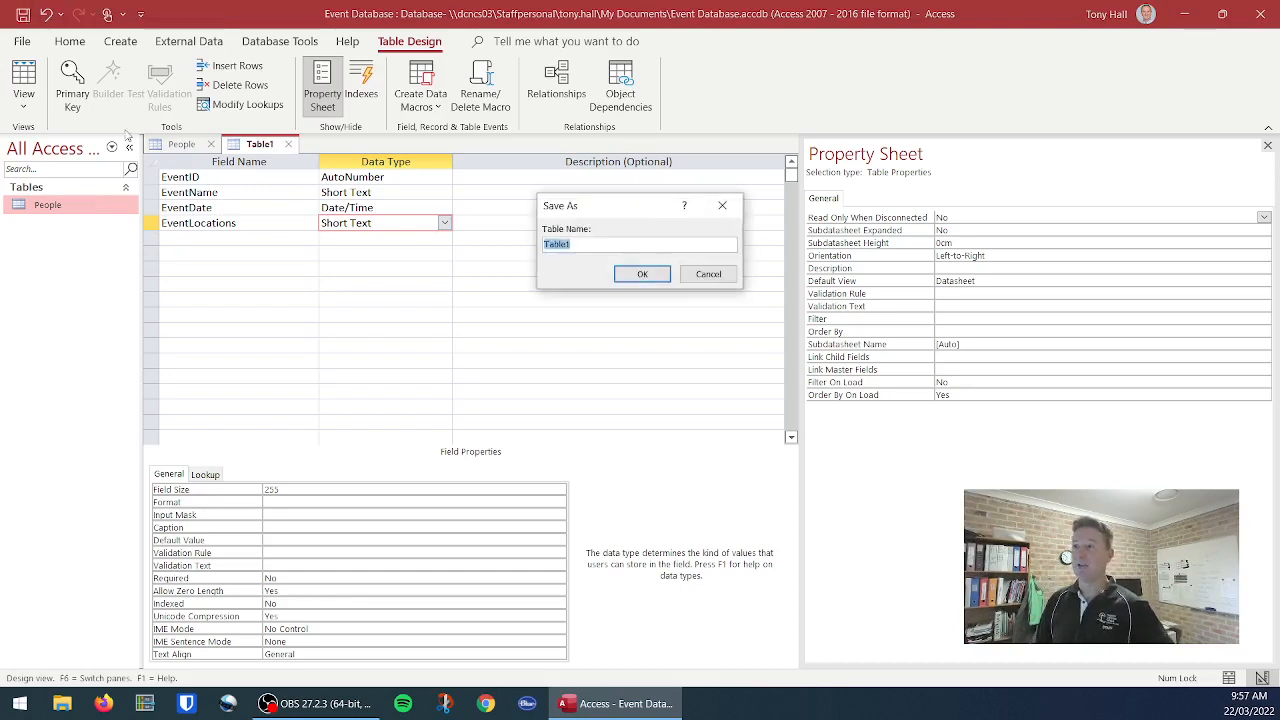
pyautogui.write('Events')
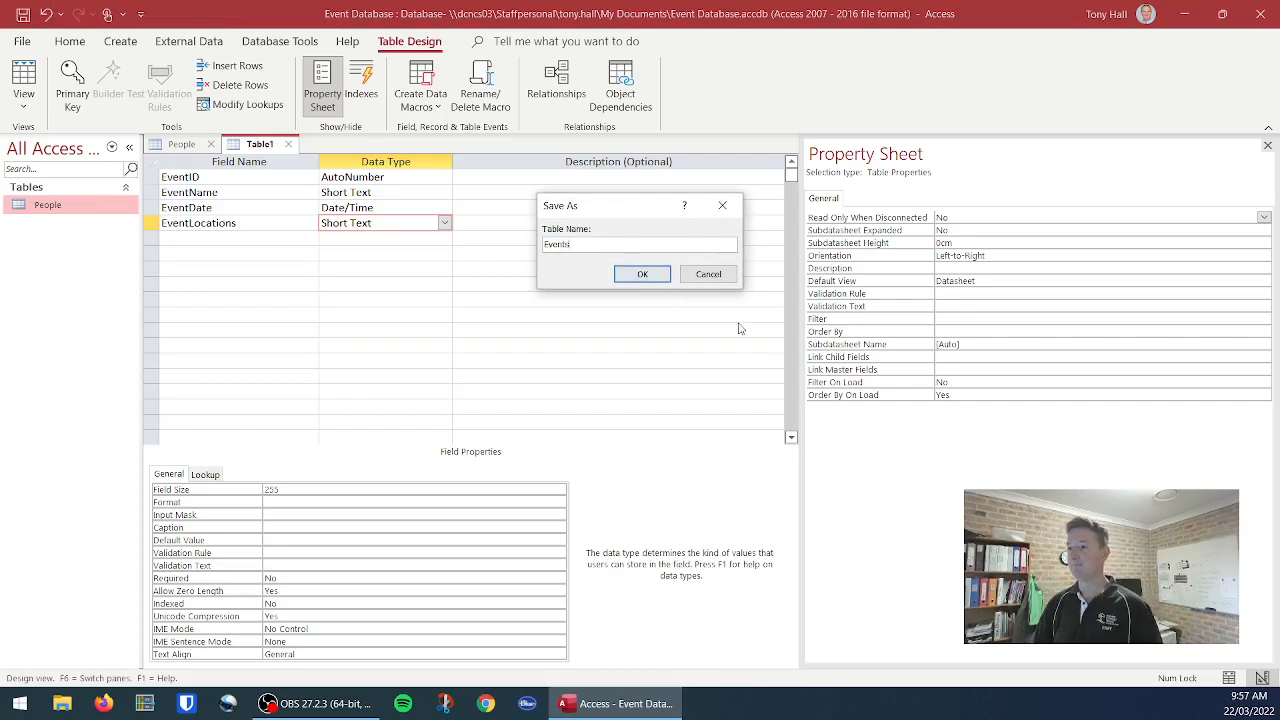
pyautogui.click(643, 276)
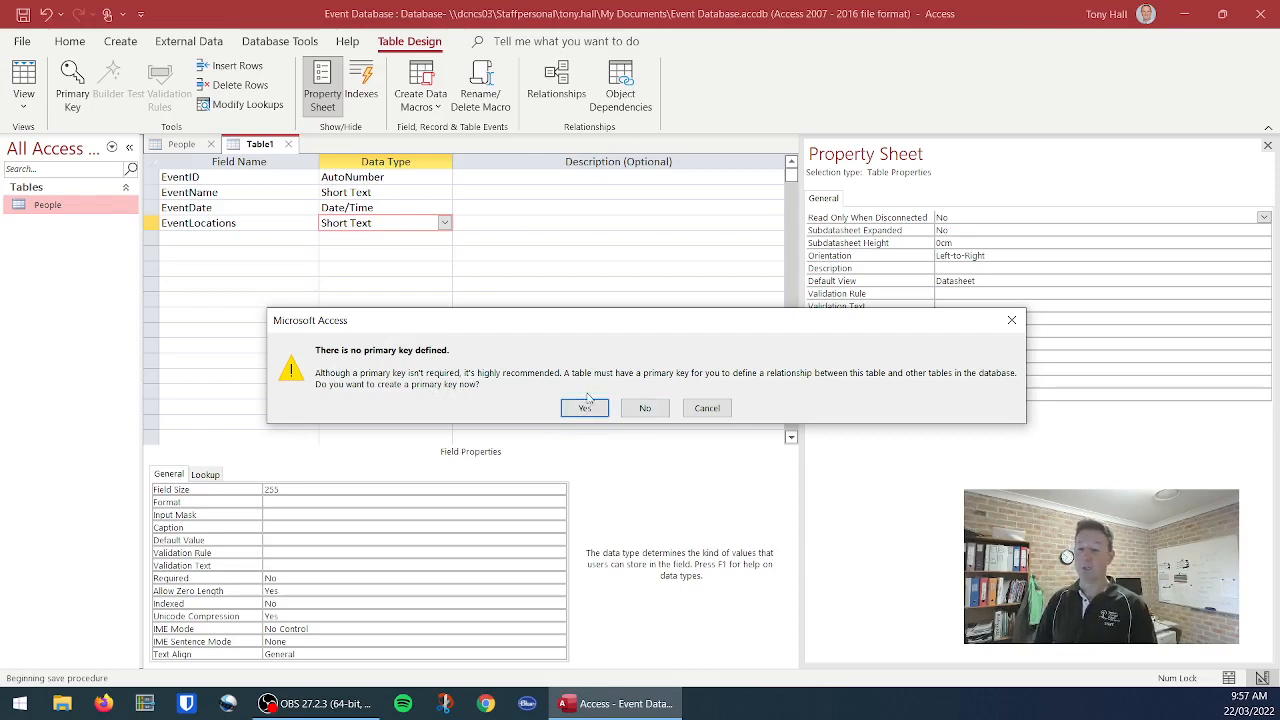
pyautogui.click(650, 412)
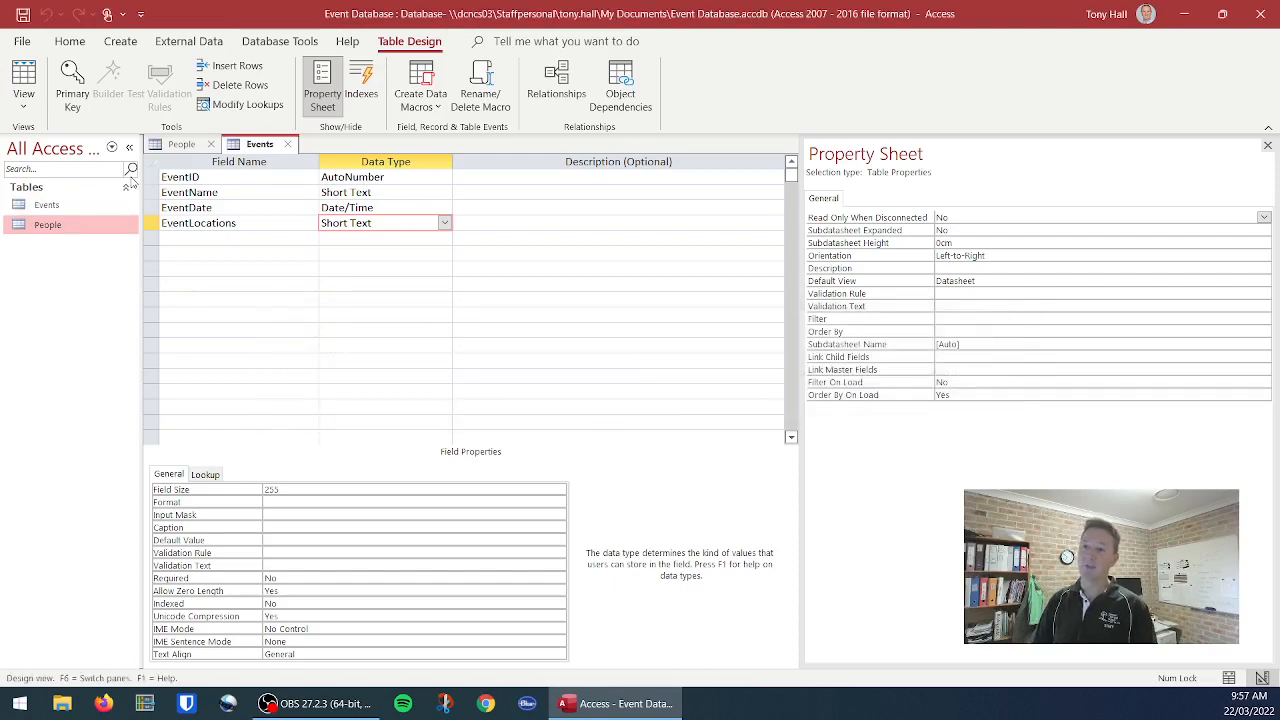
# Step: Make EventID the primary key of the Events table, and switch to Datasheet view, saving the table
pyautogui.click(153, 180)
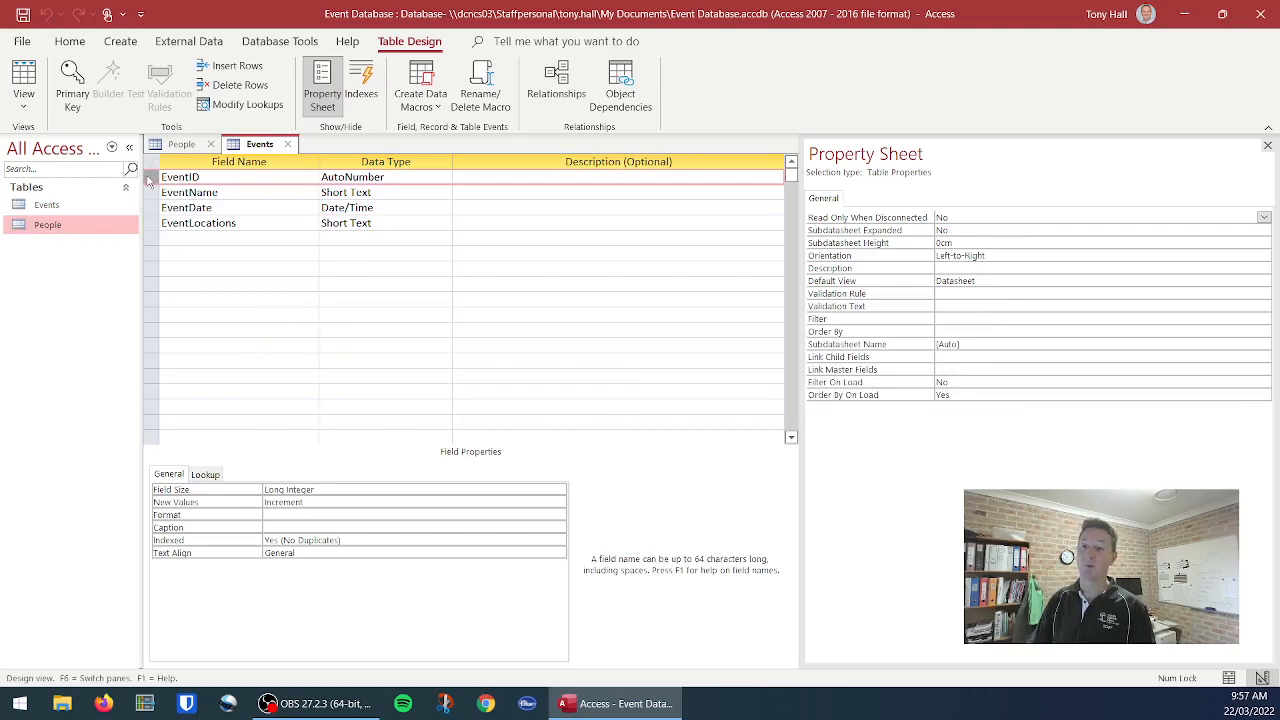
pyautogui.rightClick(148, 178)
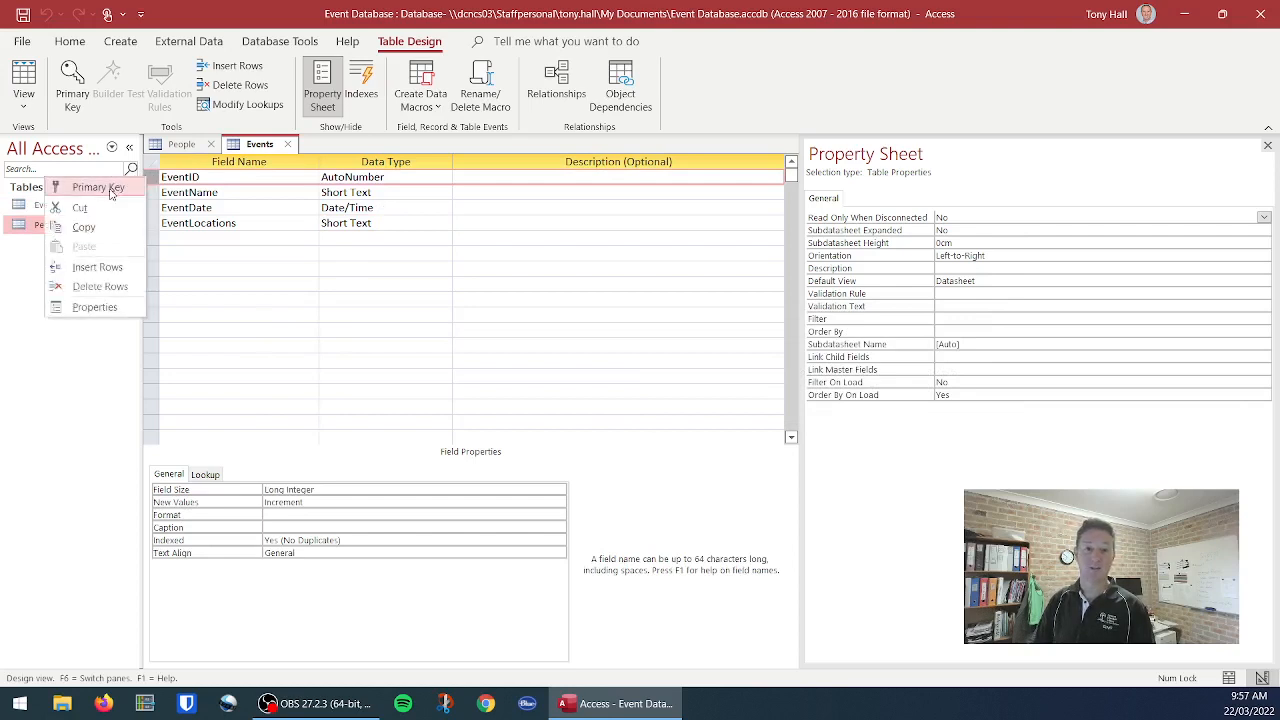
pyautogui.click(111, 189)
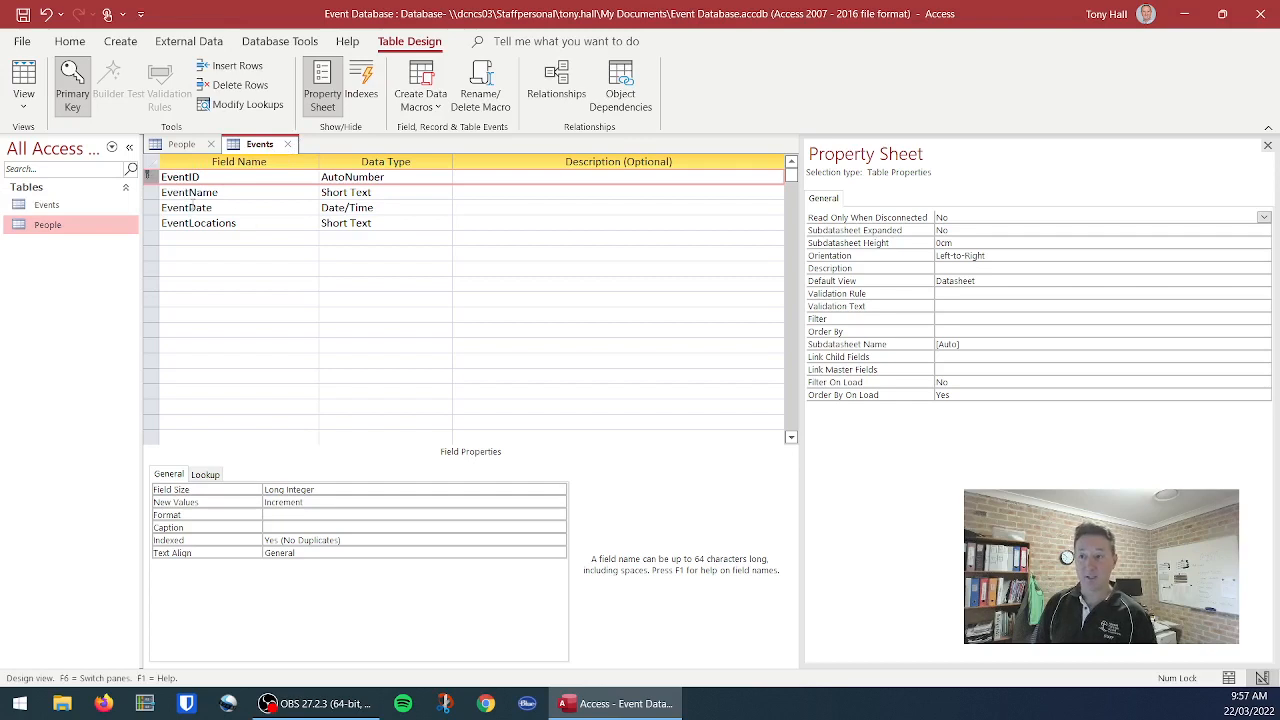
pyautogui.click(25, 78)
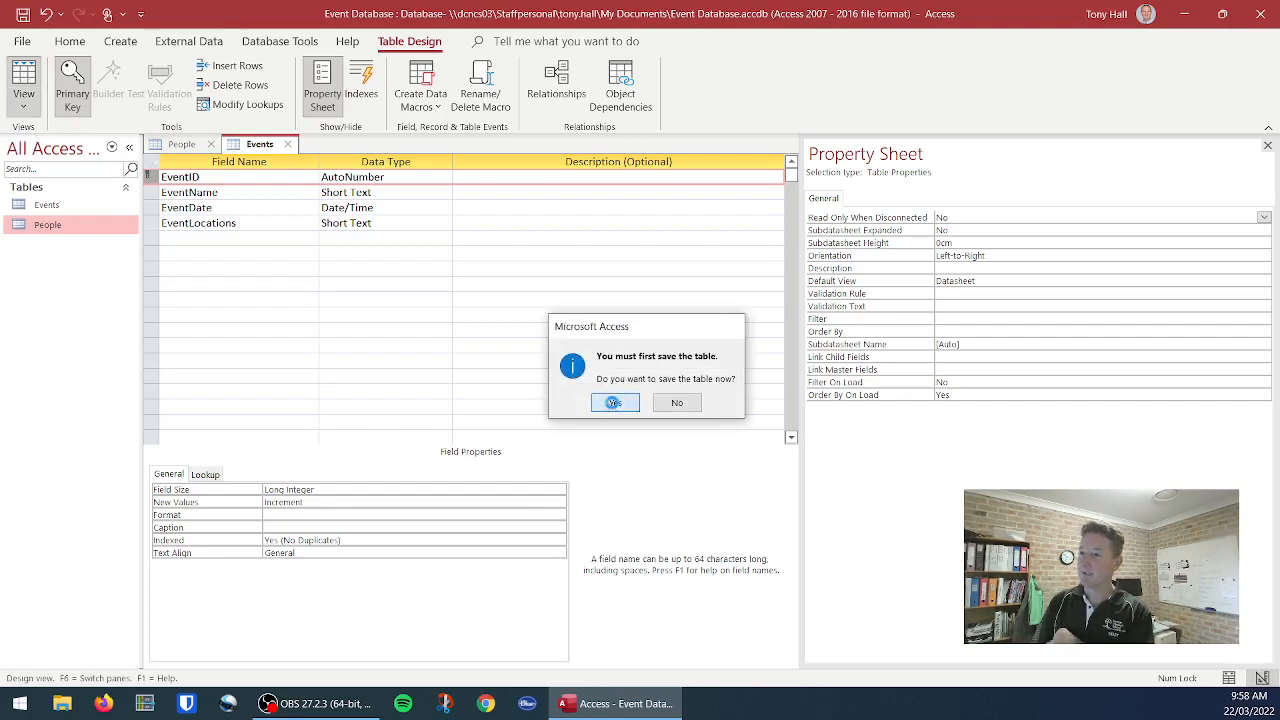
pyautogui.click(614, 402)
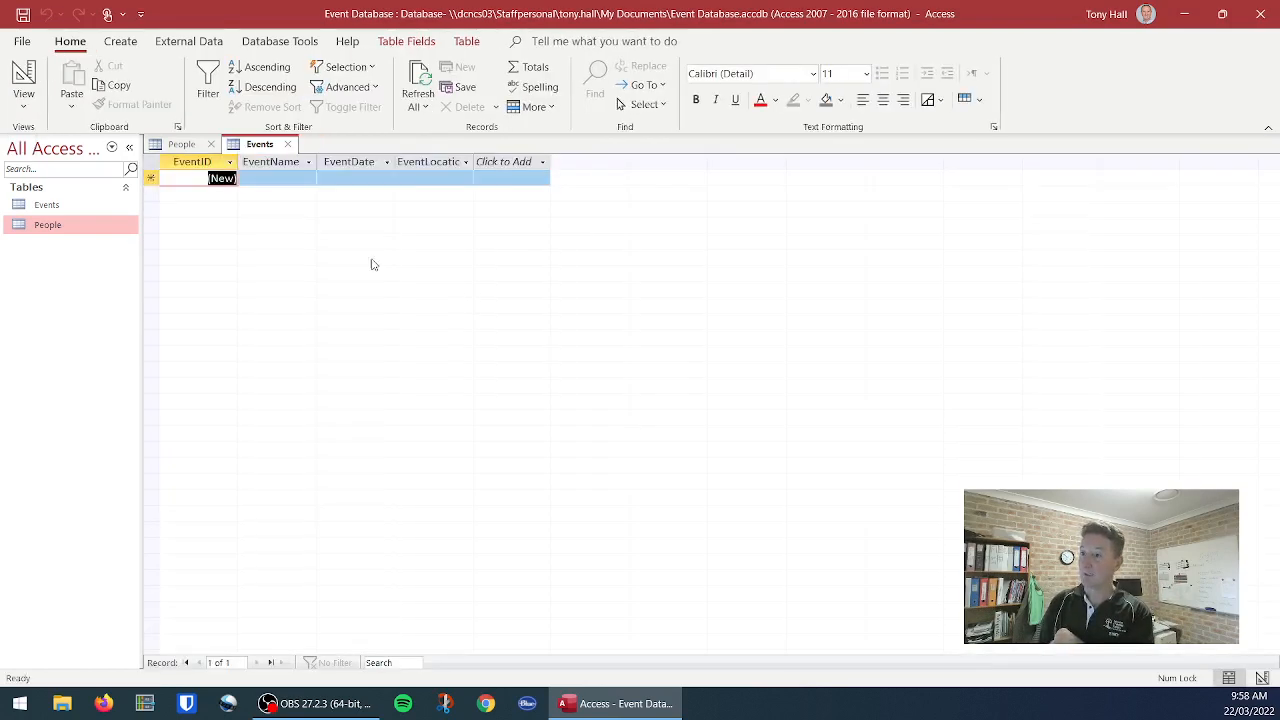
# Step: Enter the first event record with EventName Dancing, EventDate 23/03/2022 and location School Hall
pyautogui.click(280, 178)
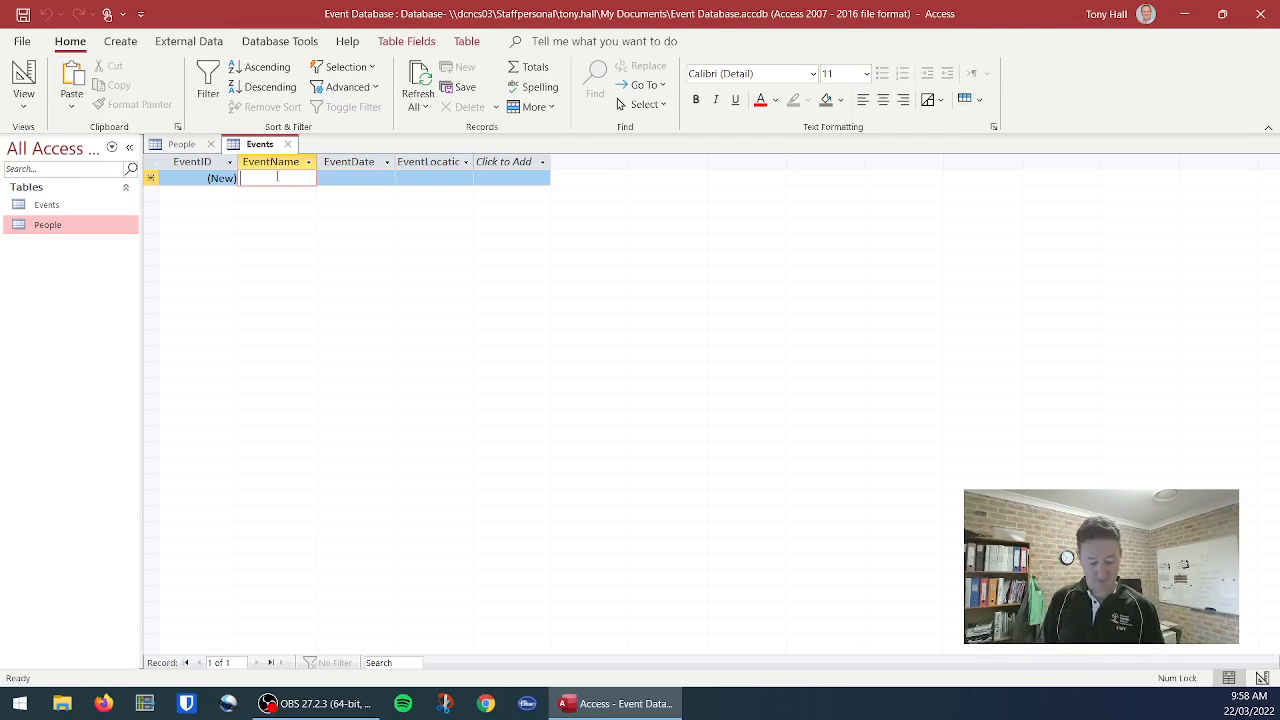
pyautogui.write('dancing')
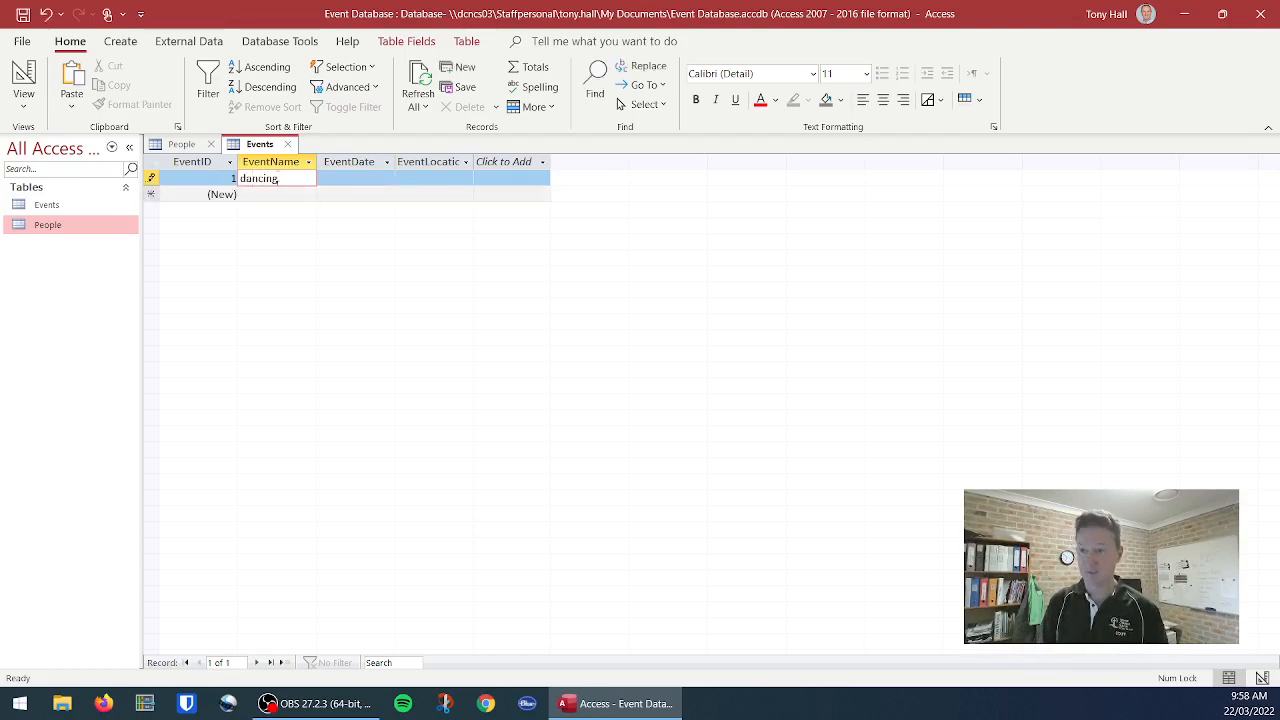
pyautogui.press('Delete')
pyautogui.write('D')
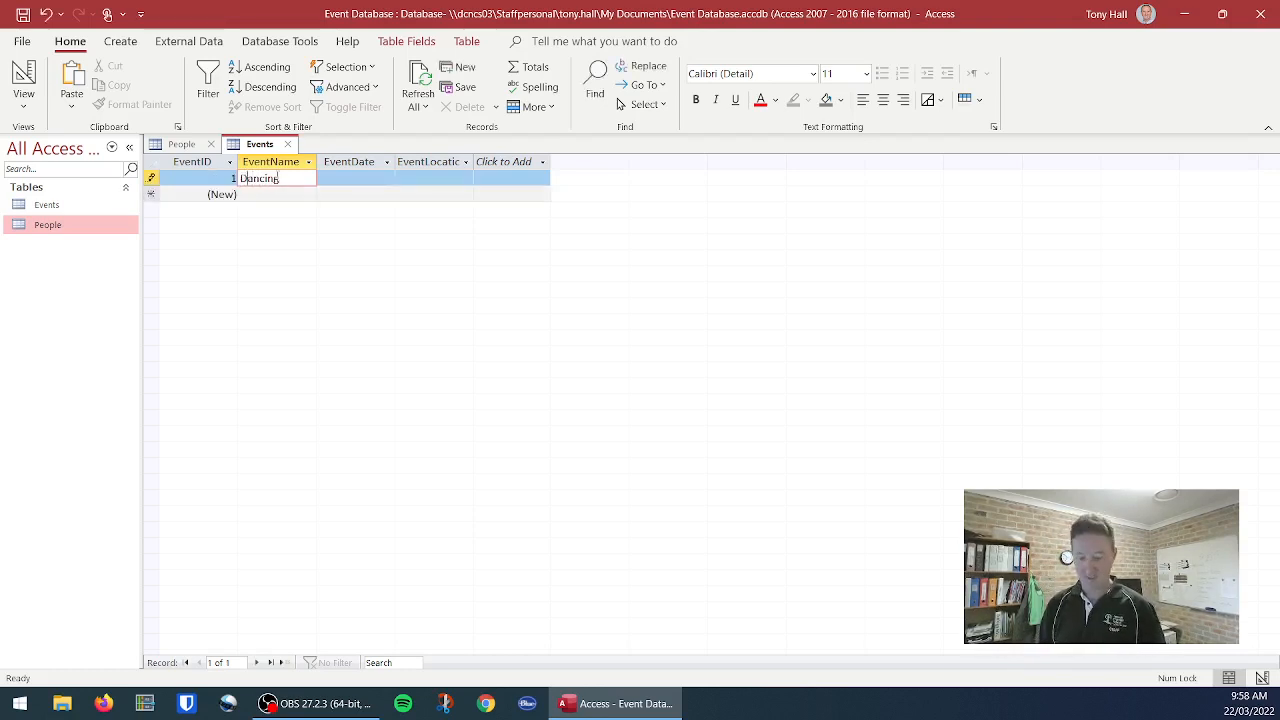
pyautogui.click(378, 178)
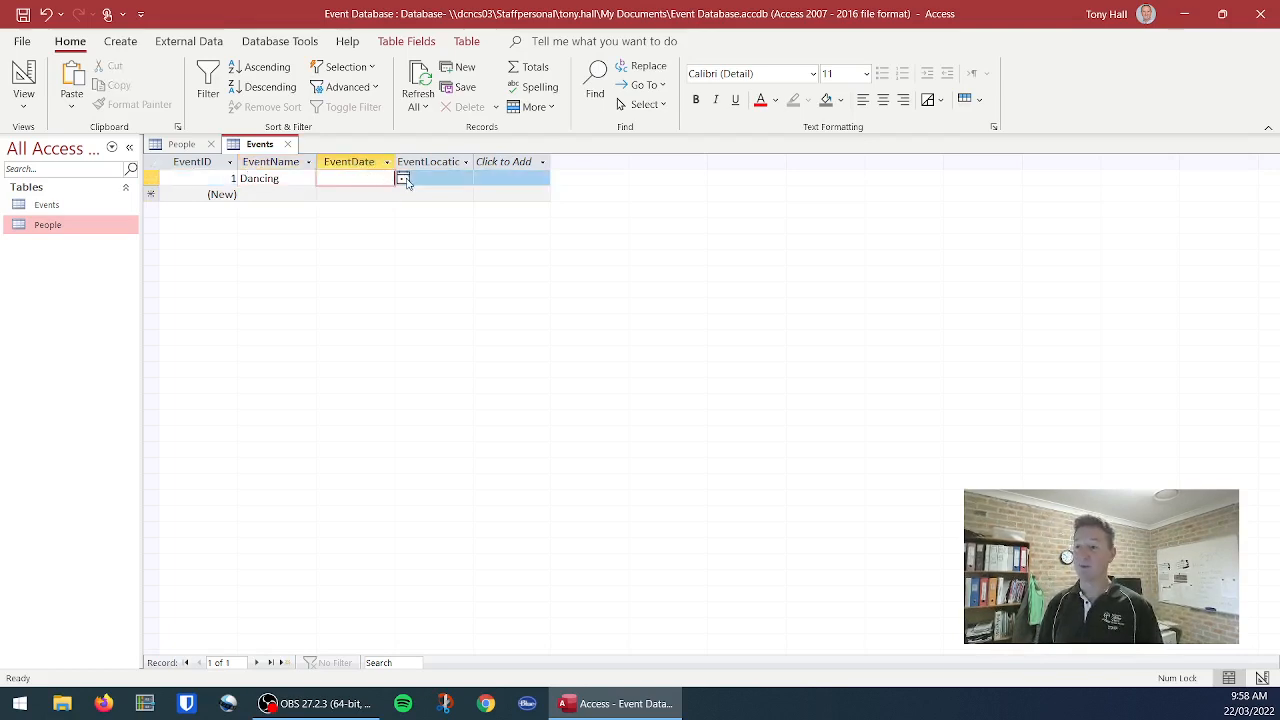
pyautogui.click(403, 179)
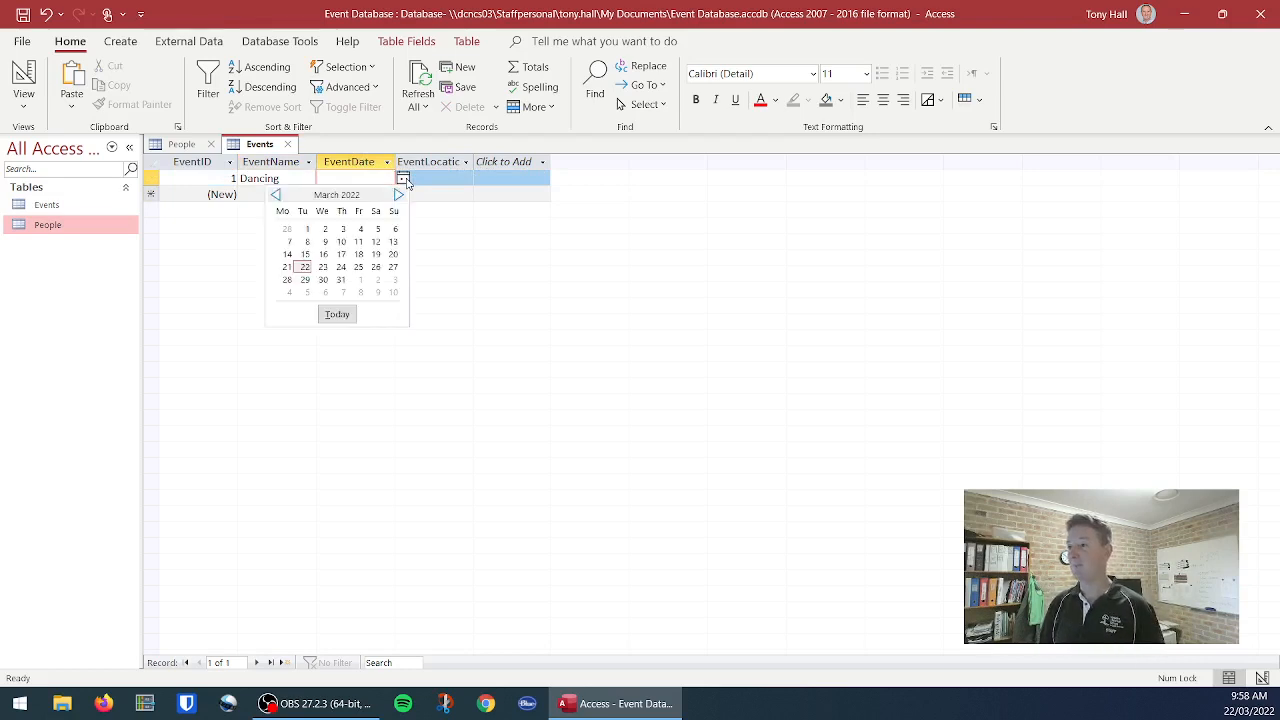
pyautogui.click(323, 267)
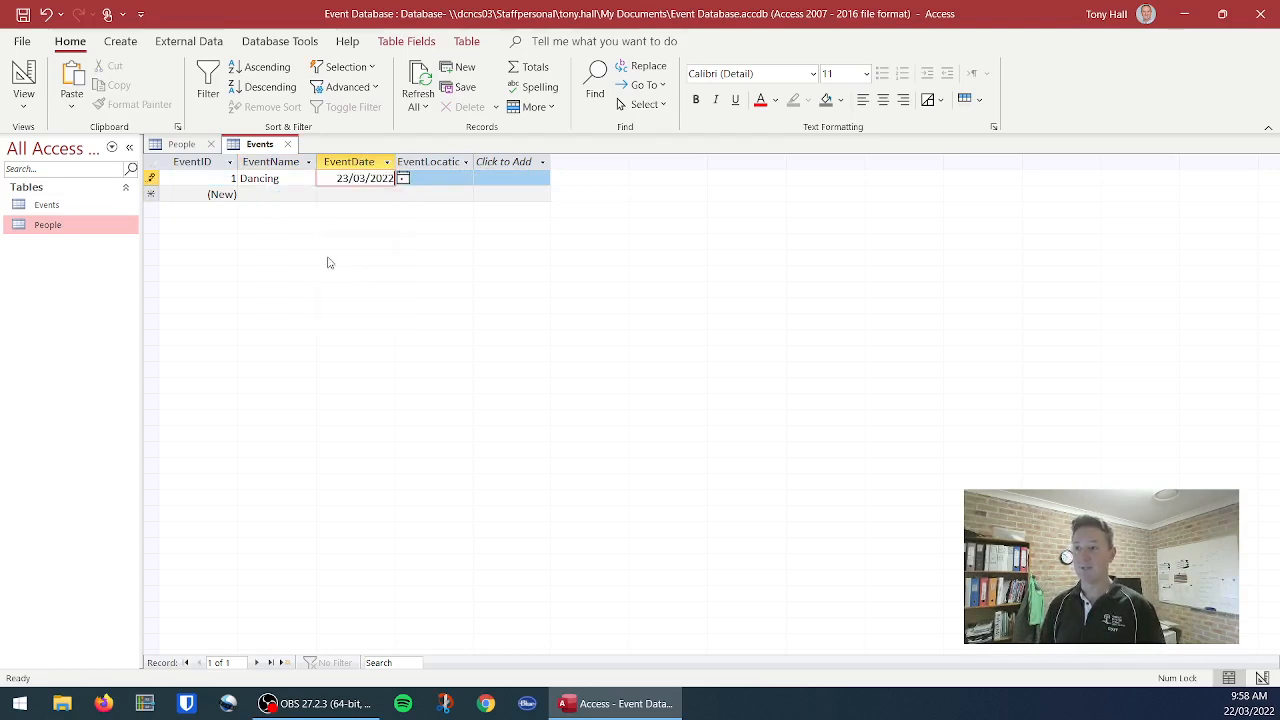
pyautogui.click(445, 179)
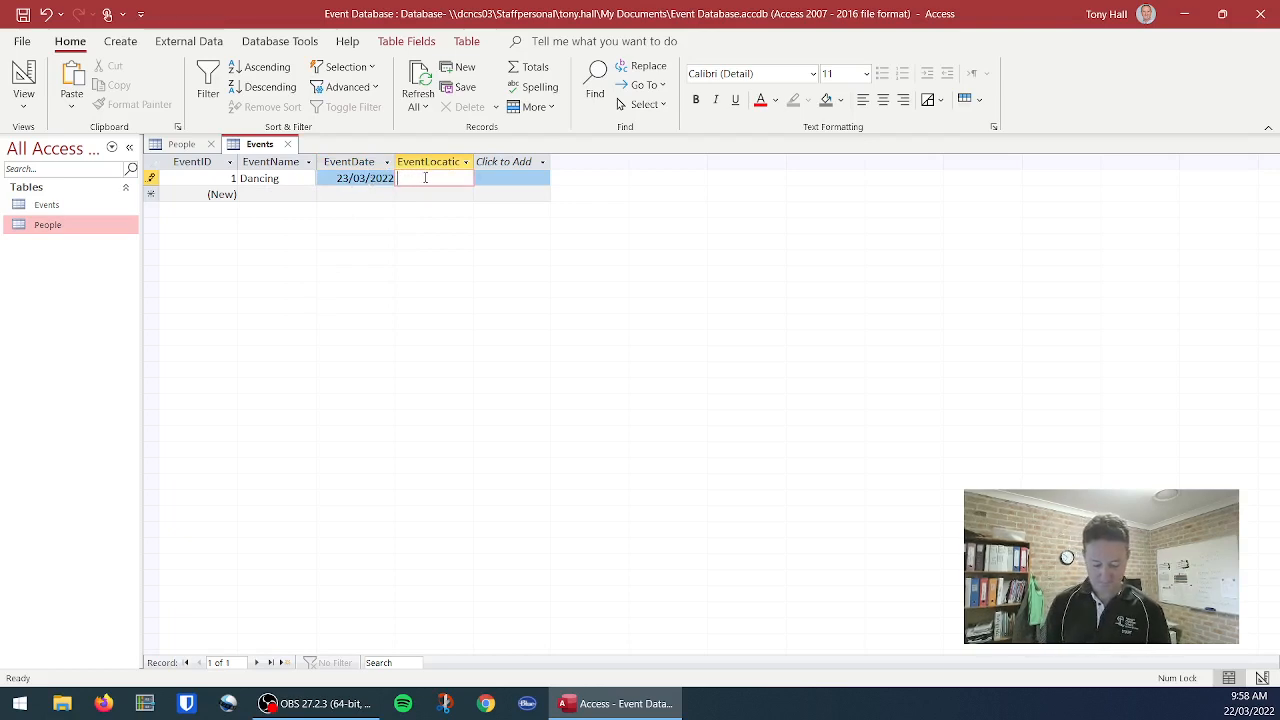
pyautogui.write('Schoo')
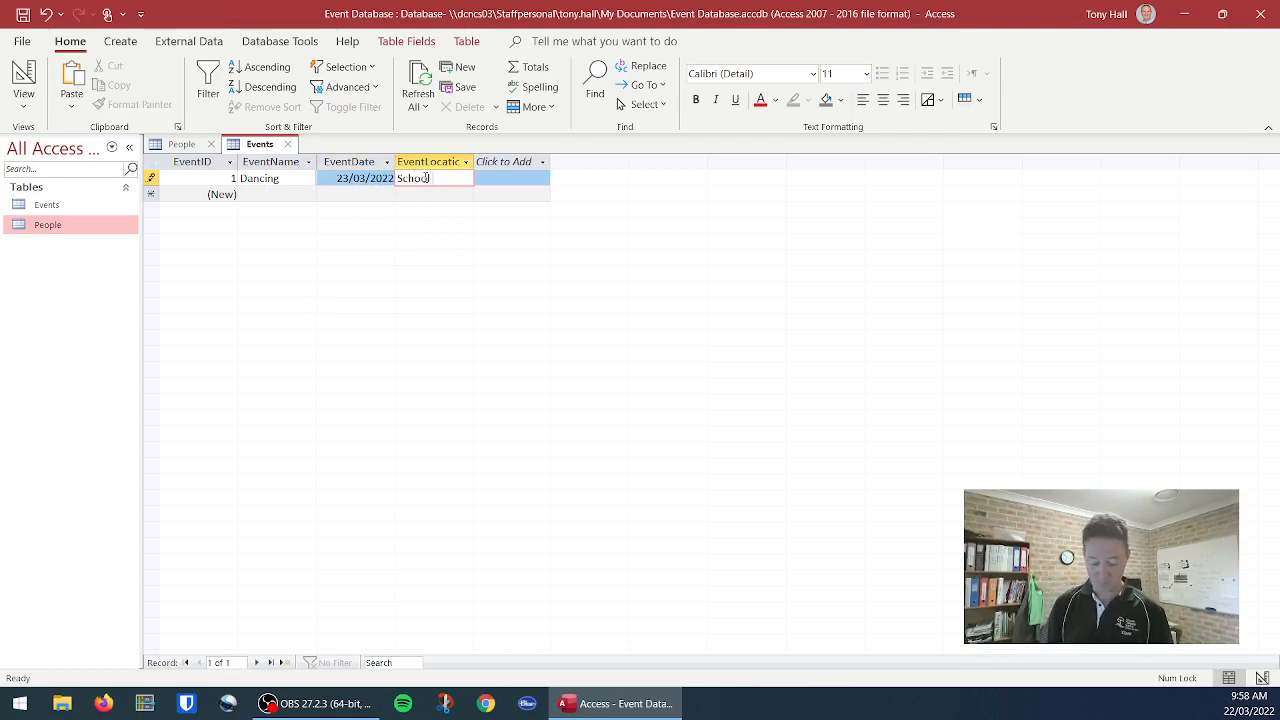
pyautogui.write('l Hall')
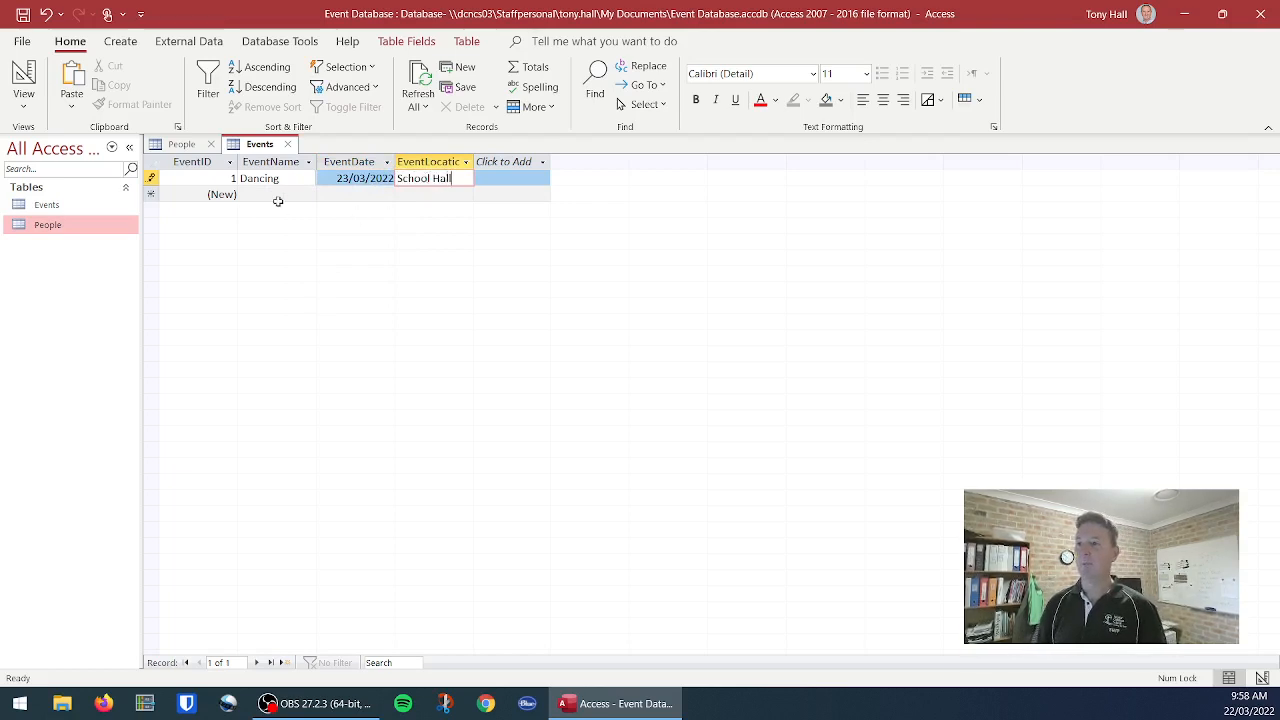
# Step: Enter a second event record with EventName Dinner, EventDate 23/03/2022 and location Tram Area
pyautogui.click(273, 195)
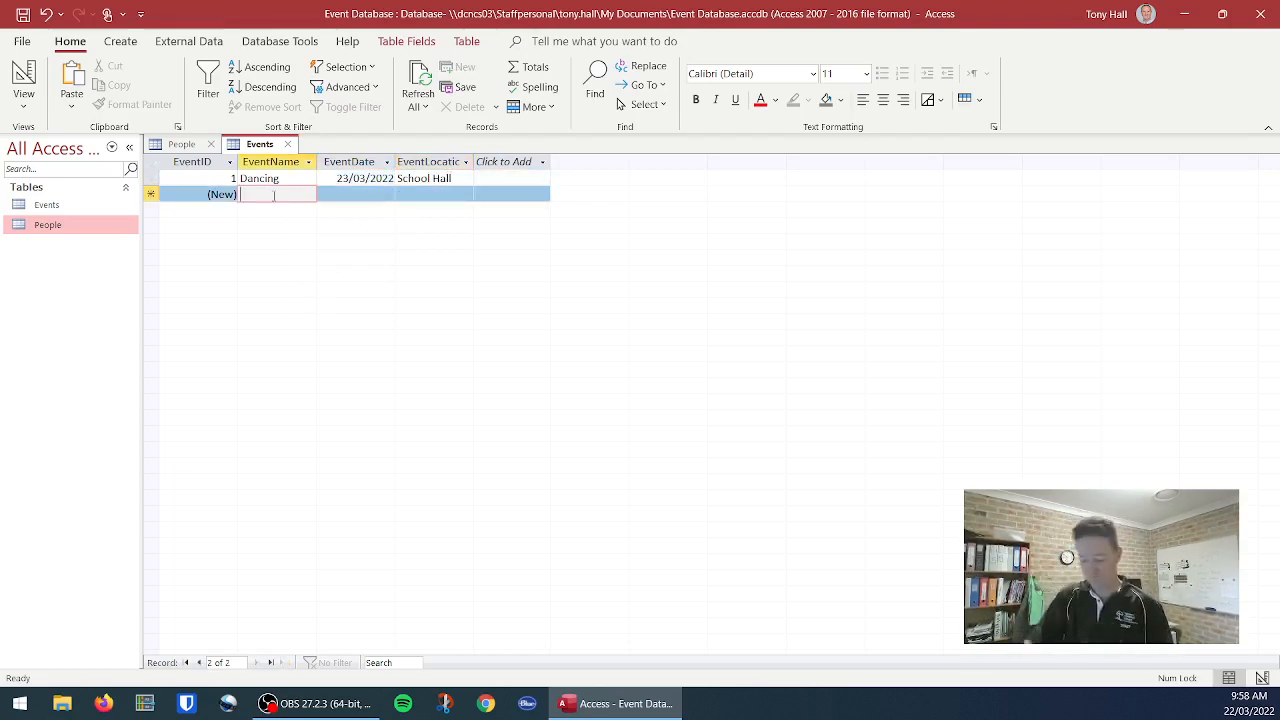
pyautogui.write('Dinner')
pyautogui.press('Tab')
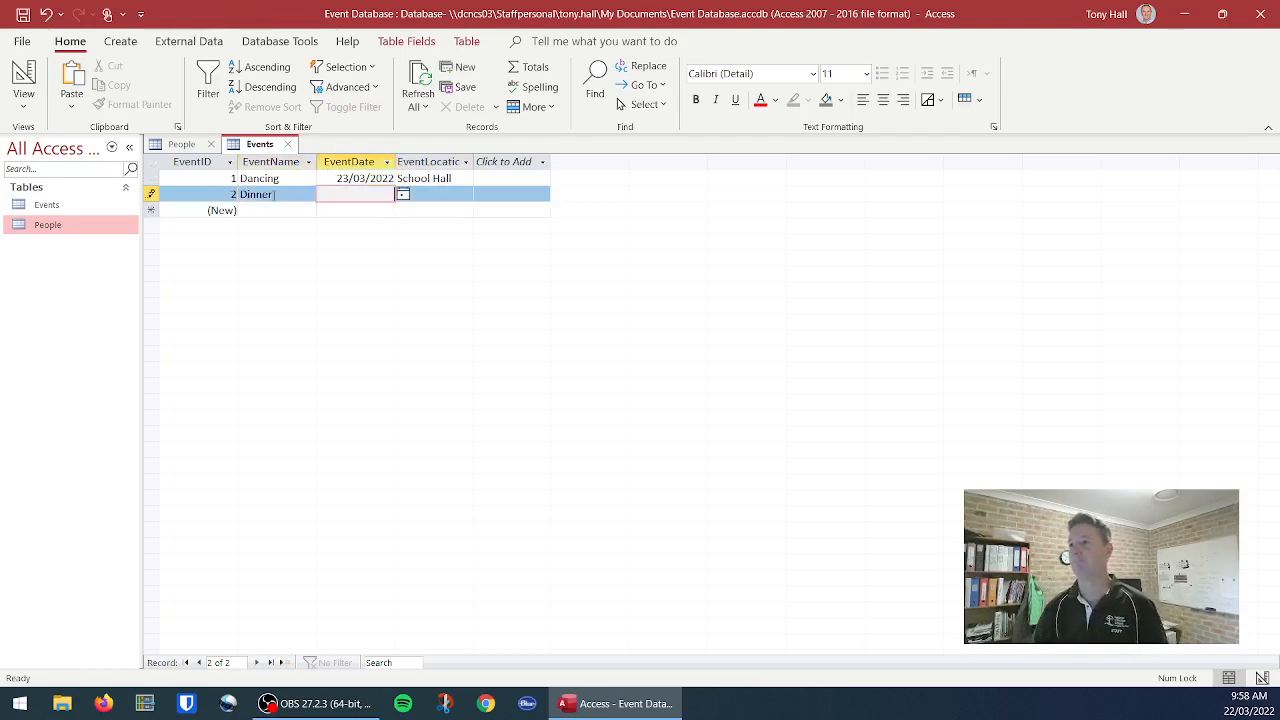
pyautogui.click(403, 194)
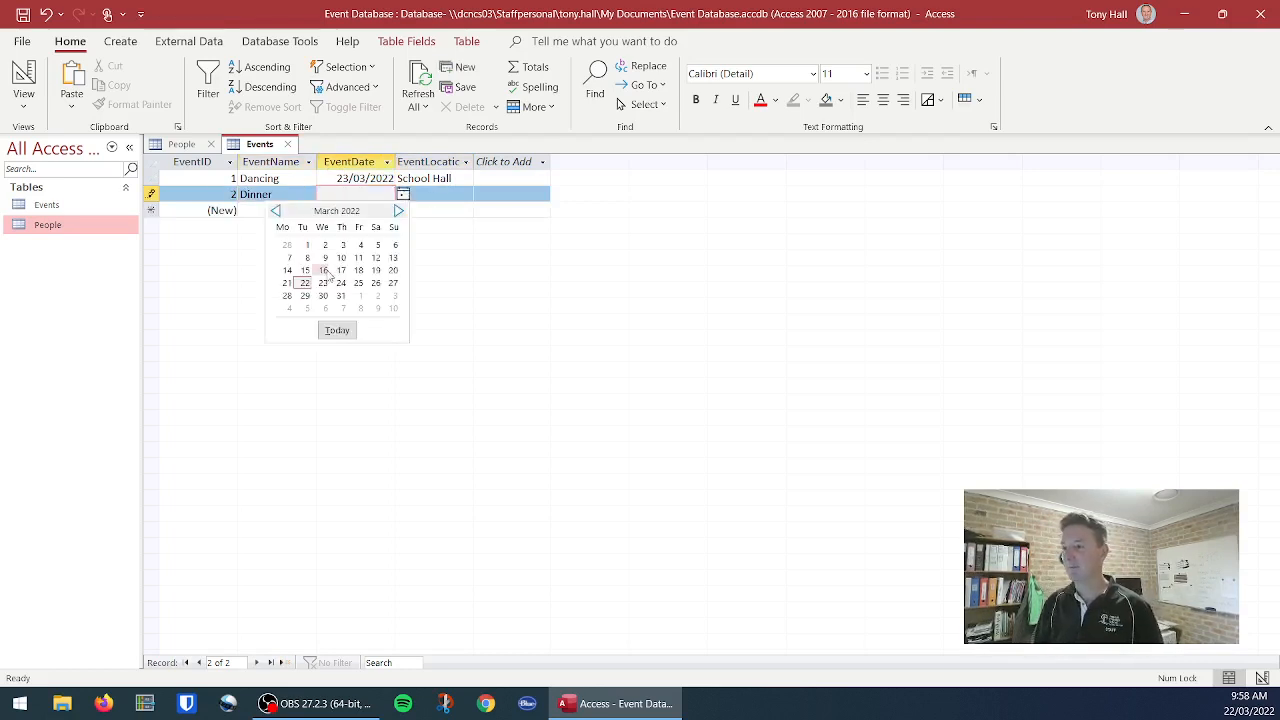
pyautogui.click(323, 284)
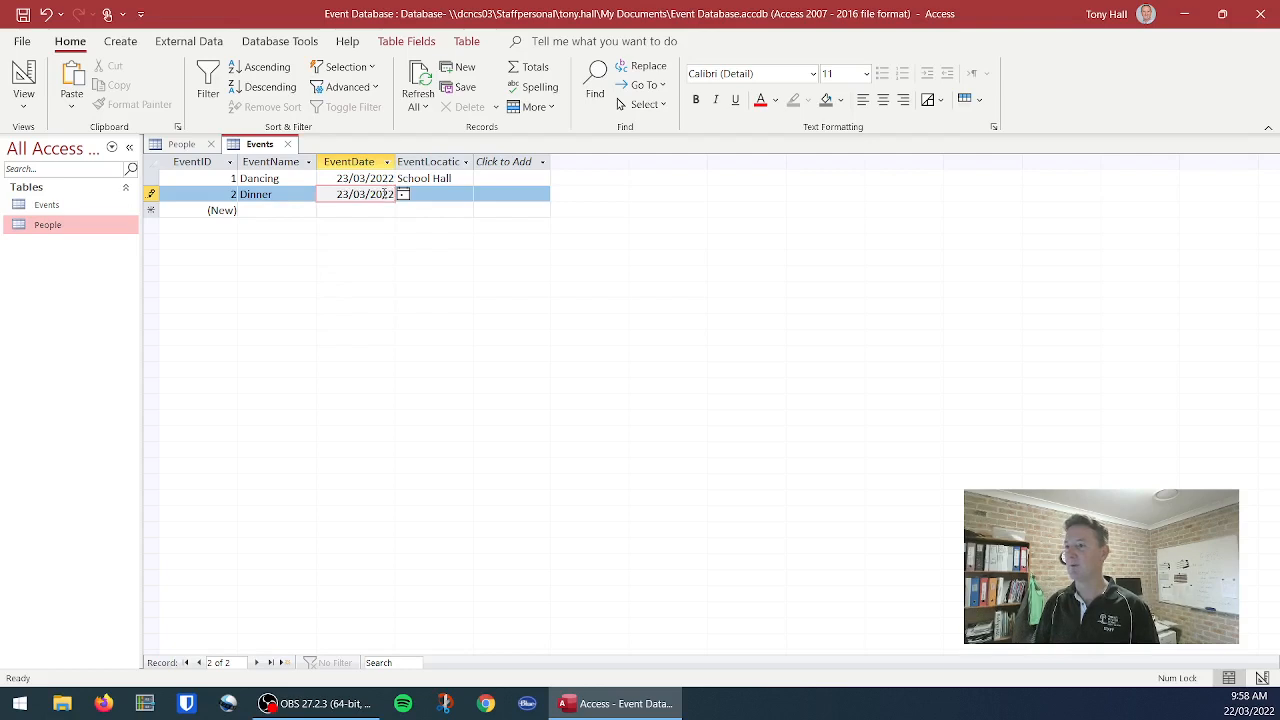
pyautogui.click(436, 191)
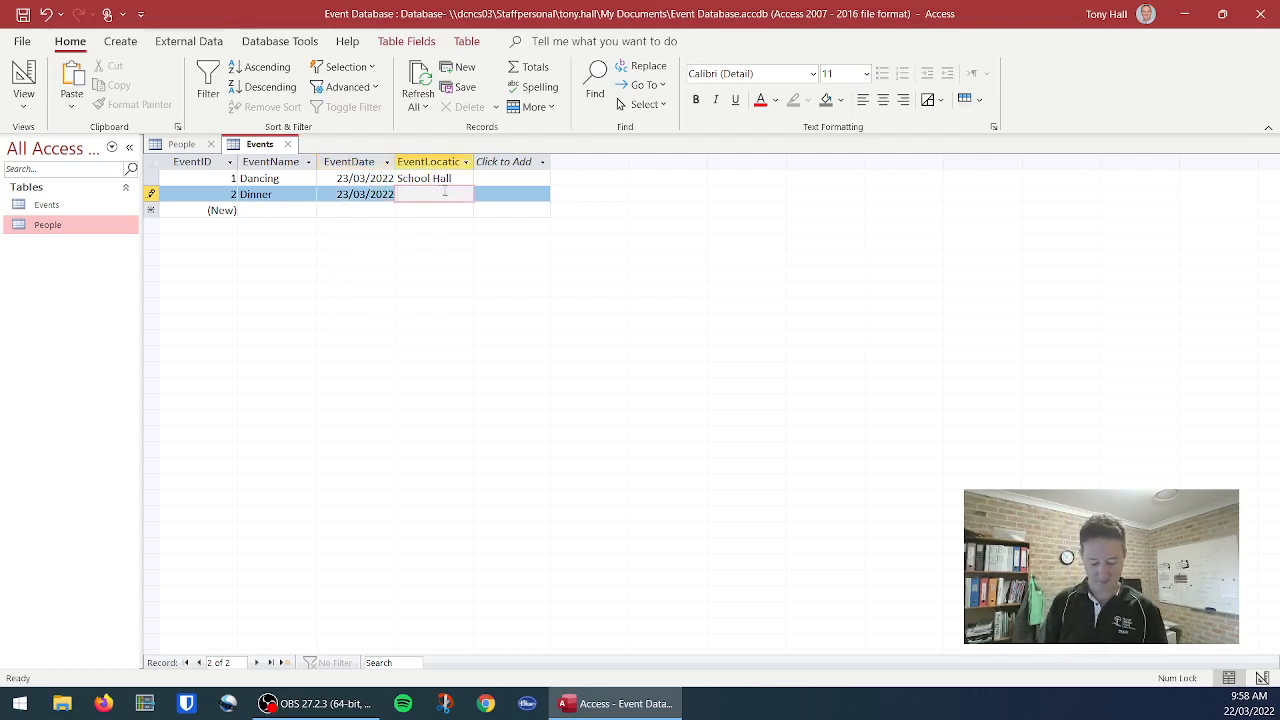
pyautogui.write('TRAIN')
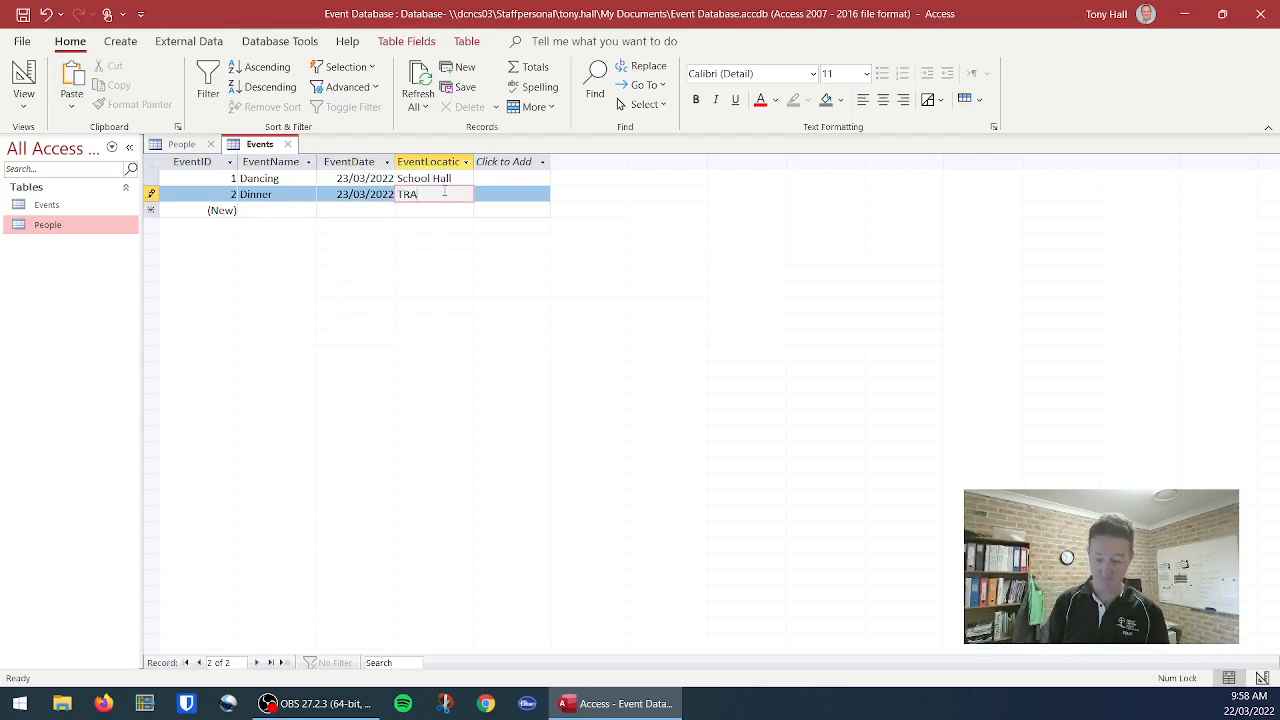
pyautogui.press('BackSpace')
pyautogui.press('BackSpace')
pyautogui.press('BackSpace')
pyautogui.press('BackSpace')
pyautogui.write('ra')
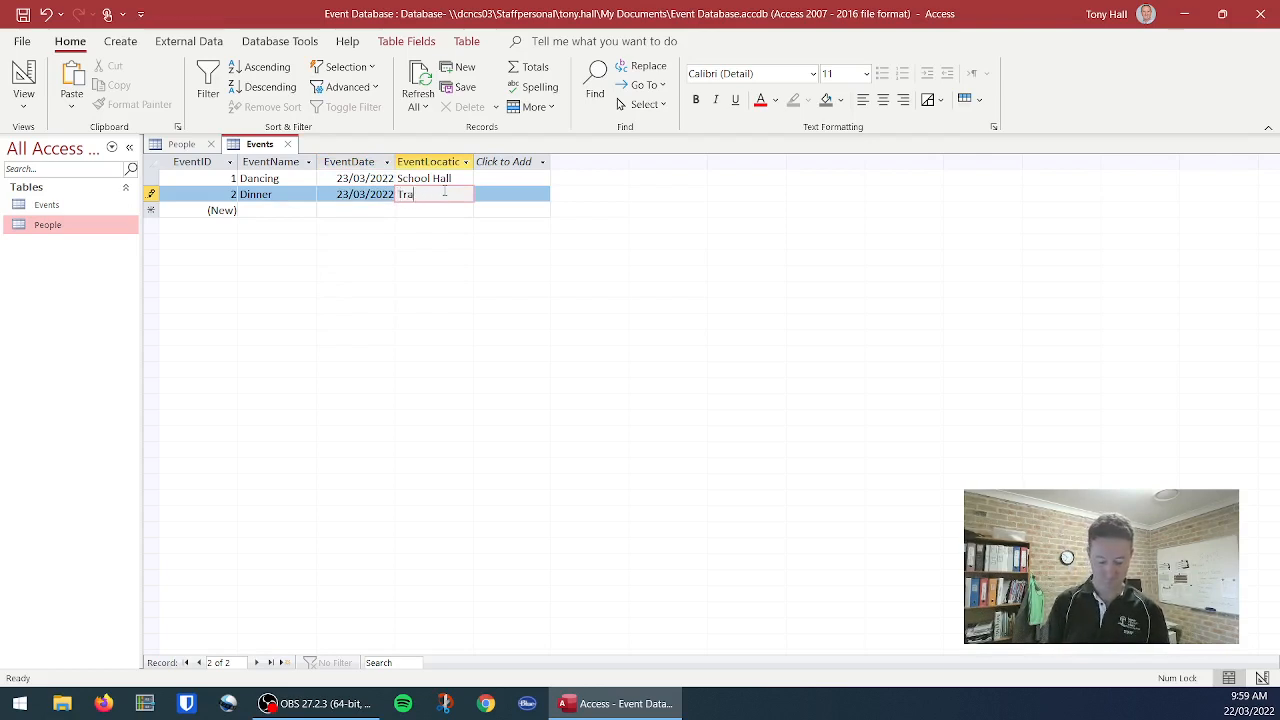
pyautogui.write('m Area')
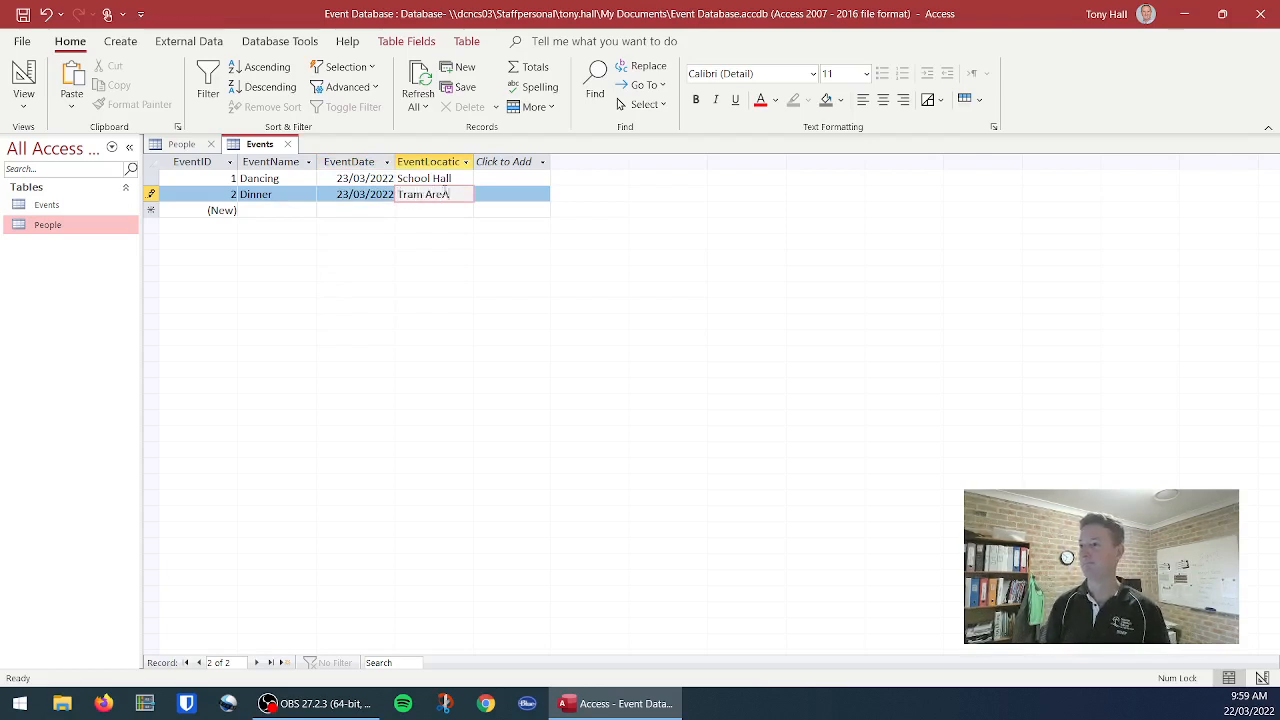
pyautogui.press('Down')
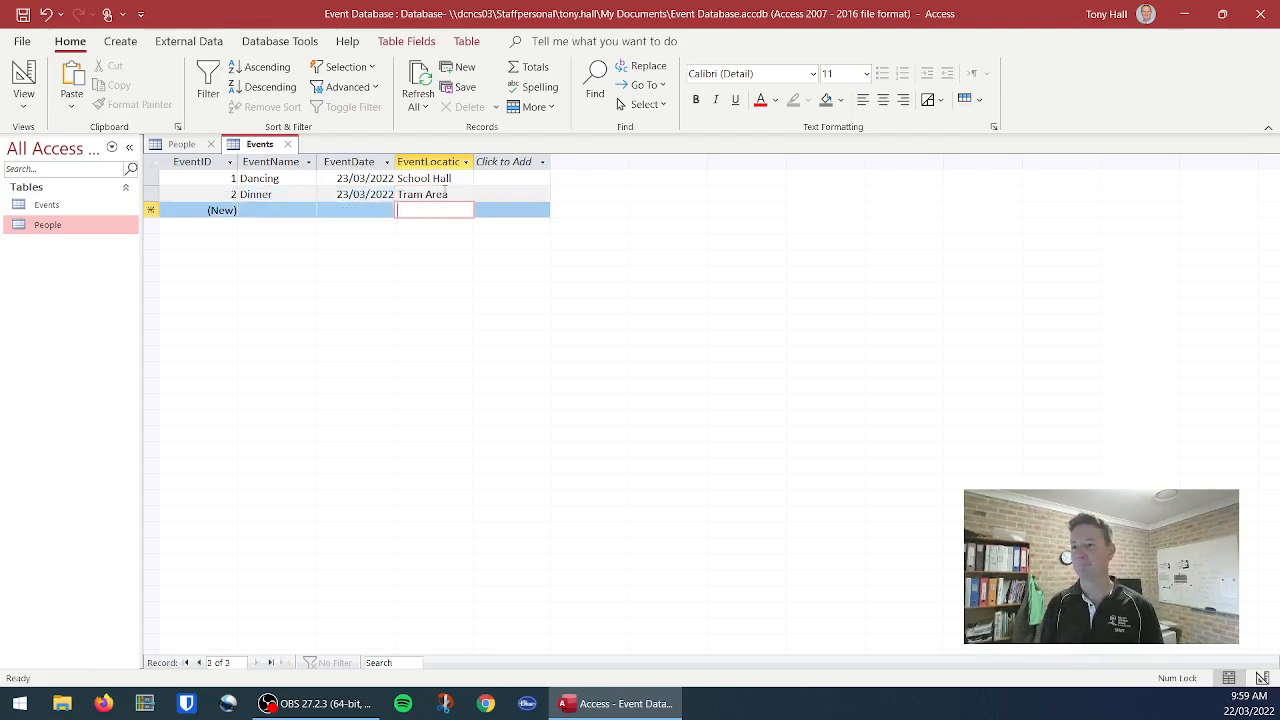
# Step: Enter a third event record with EventName Sports, EventDate 24/03/2022 and location Kooinda
pyautogui.press('Left')
pyautogui.press('Left')
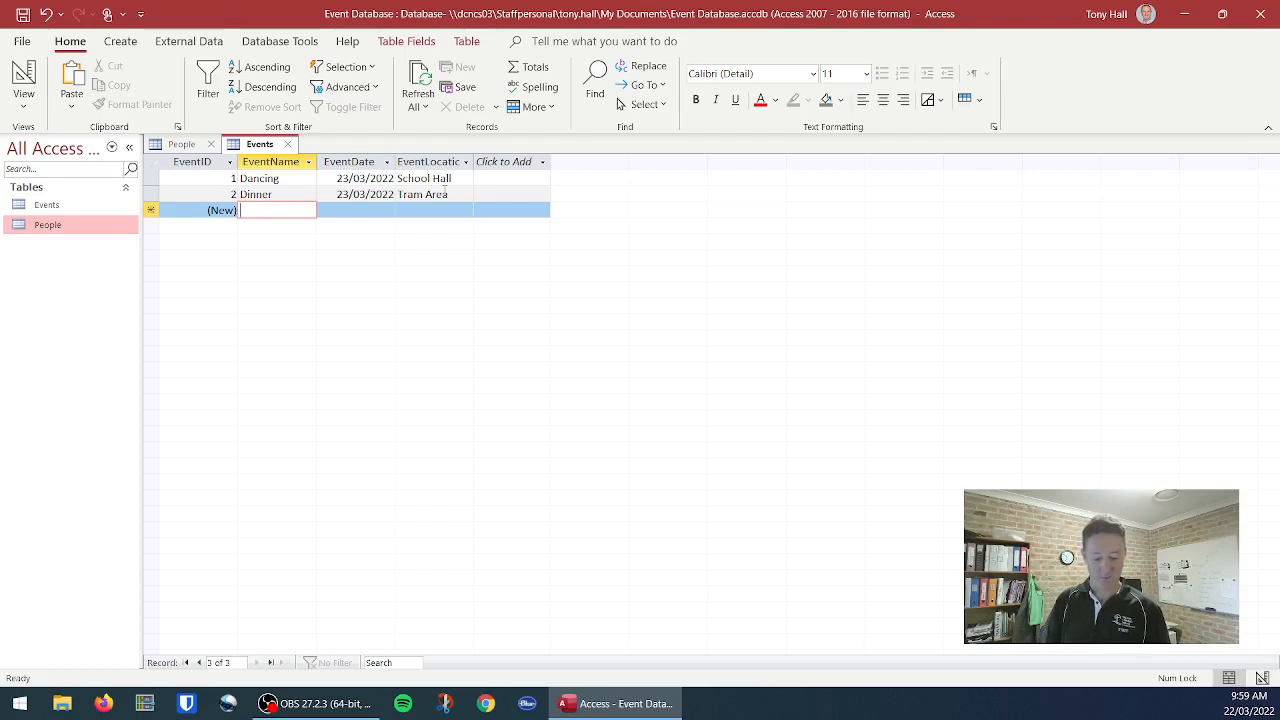
pyautogui.write('S')
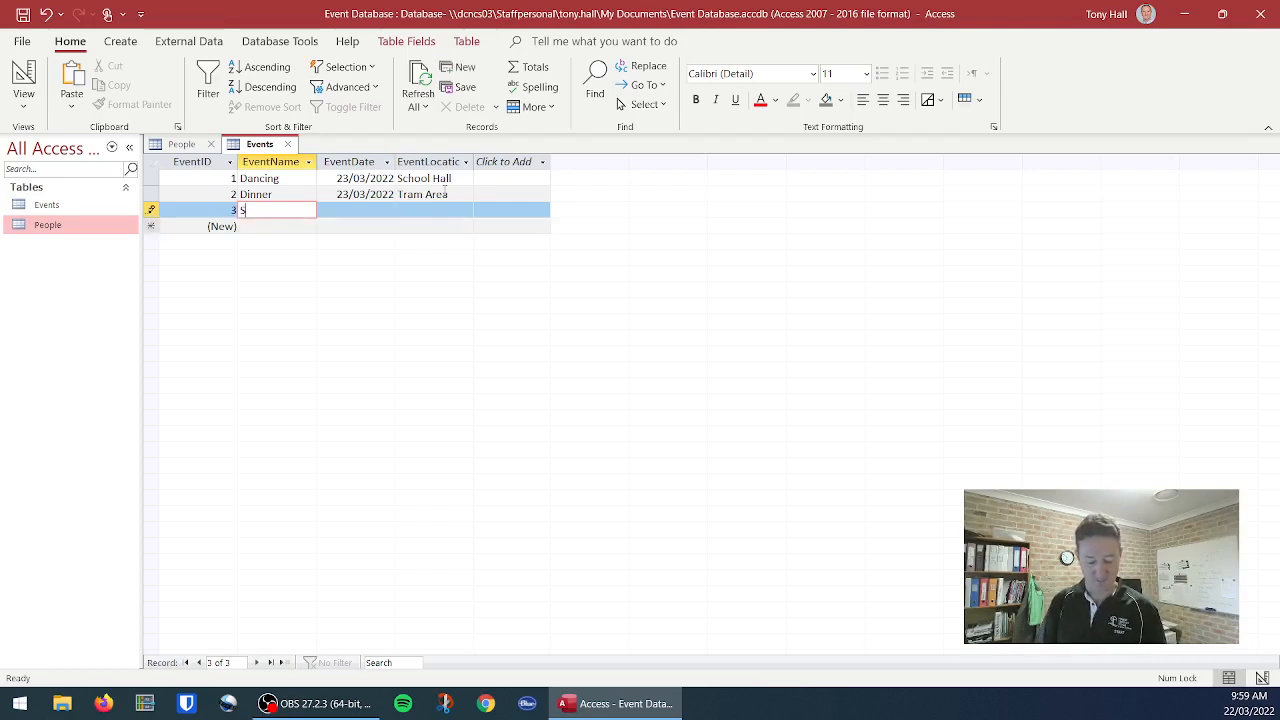
pyautogui.write('ports')
pyautogui.press('Tab')
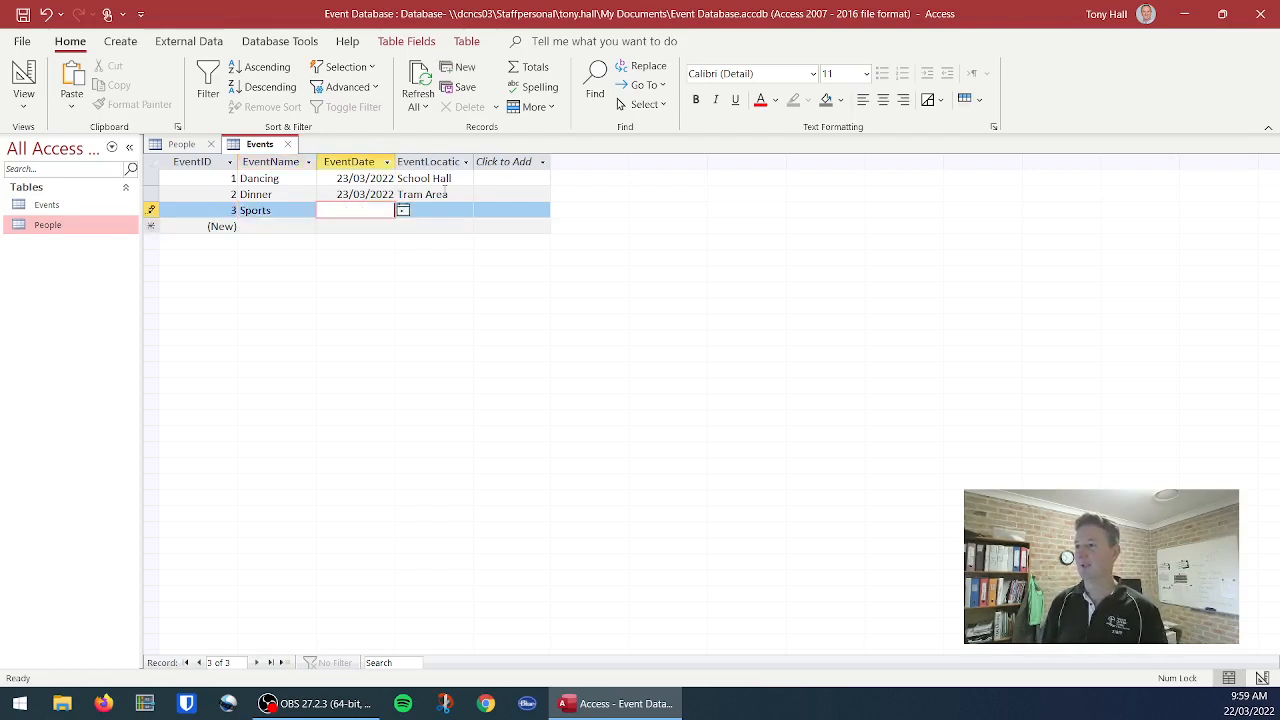
pyautogui.click(405, 212)
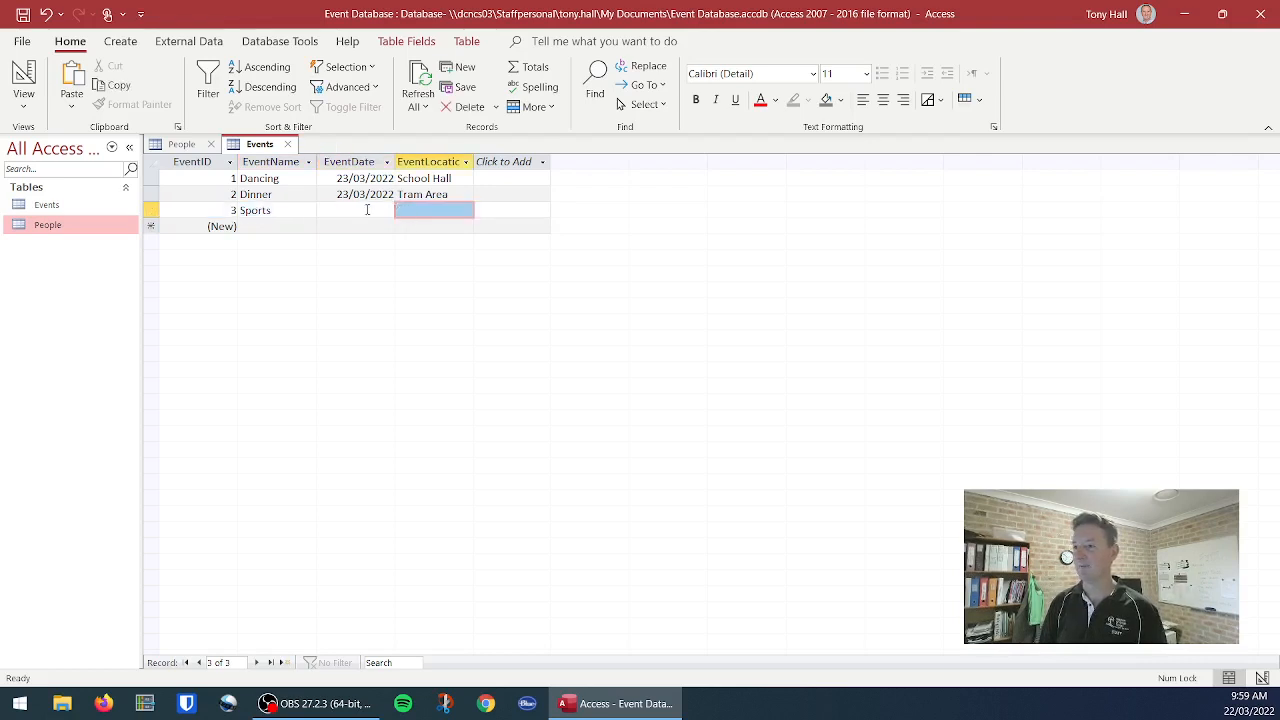
pyautogui.click(363, 210)
pyautogui.click(403, 210)
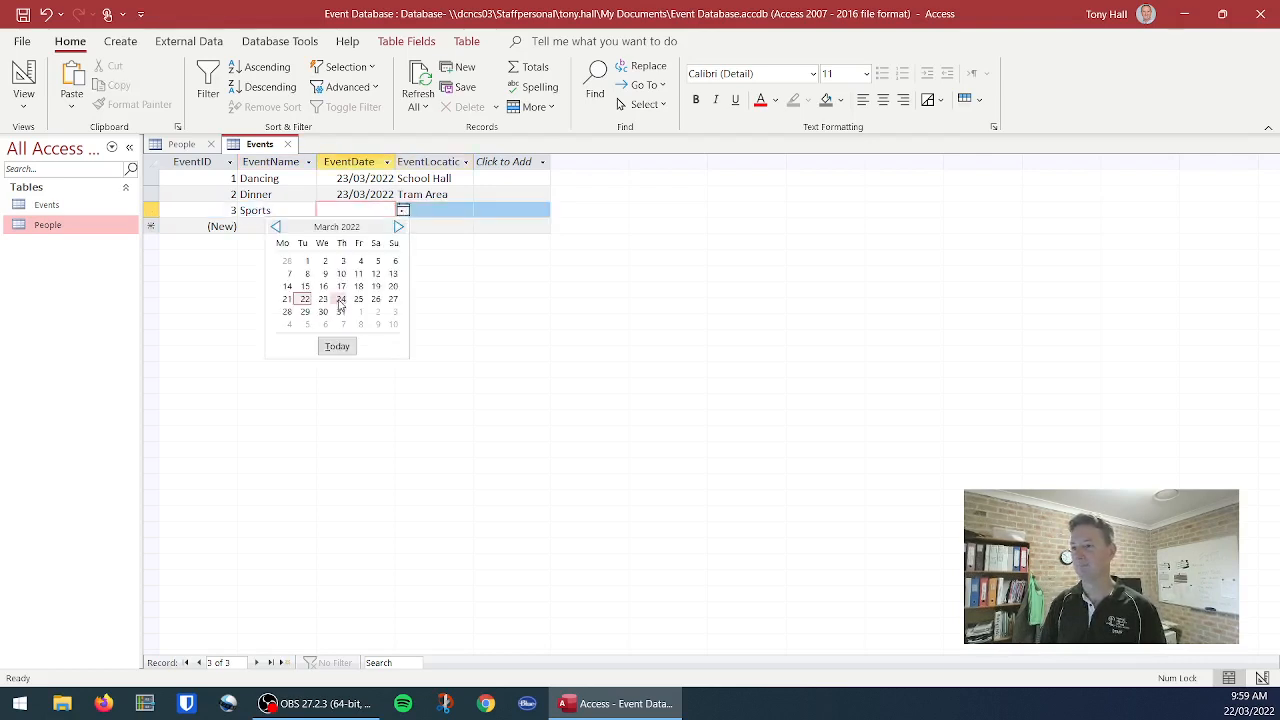
pyautogui.click(341, 299)
pyautogui.click(443, 212)
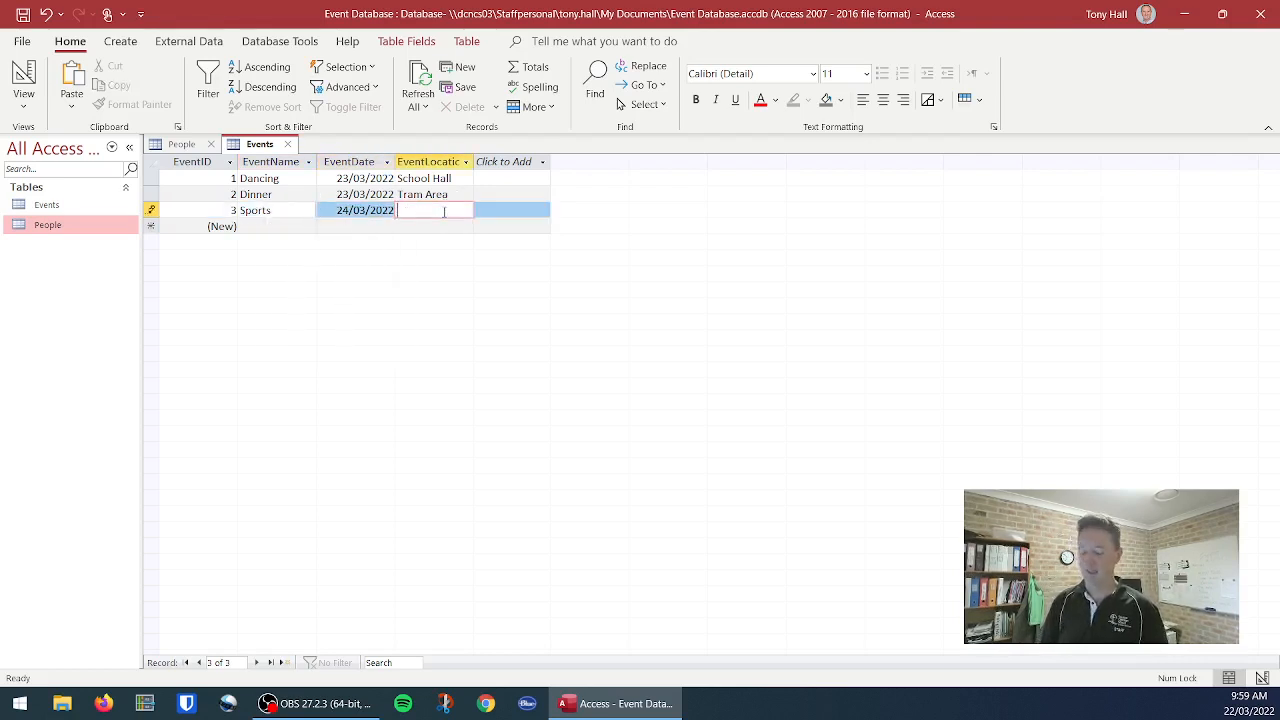
pyautogui.write('Kooinda')
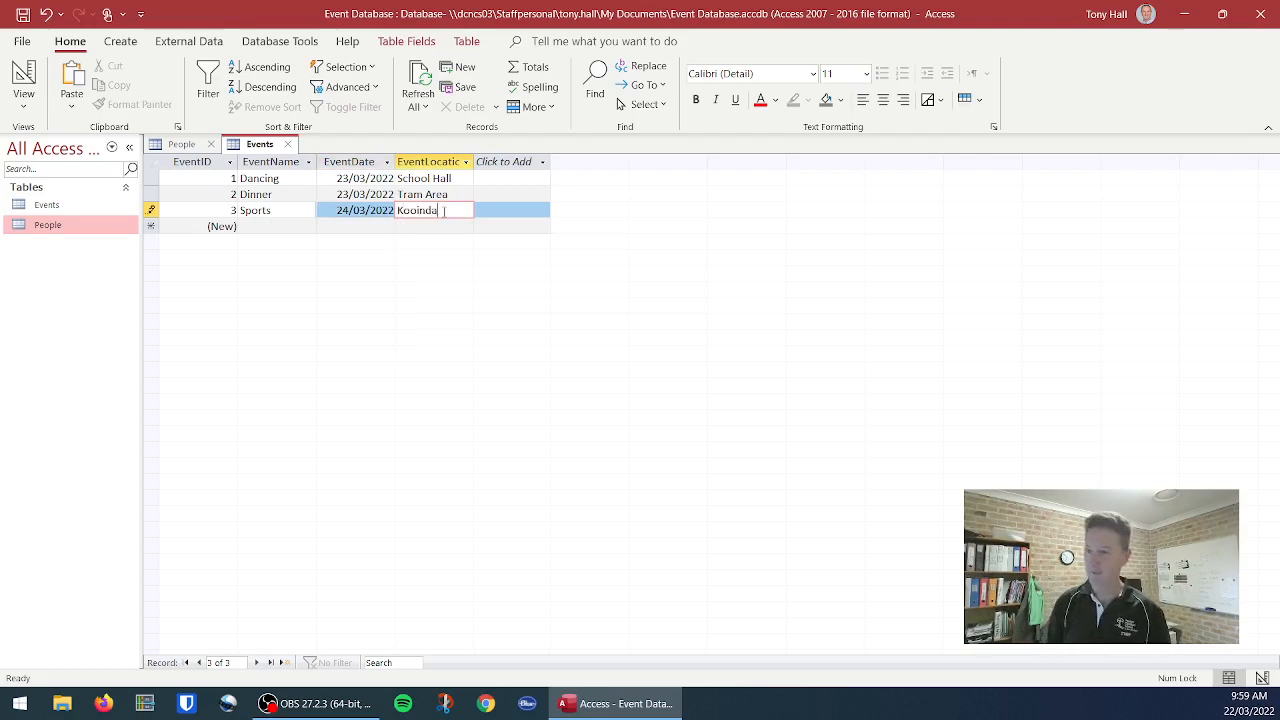
pyautogui.press('Down')
# Step: Enter a fourth event record with EventName Games Night, EventDate 24/03/2022 and location Library
pyautogui.press('Left')
pyautogui.press('Left')
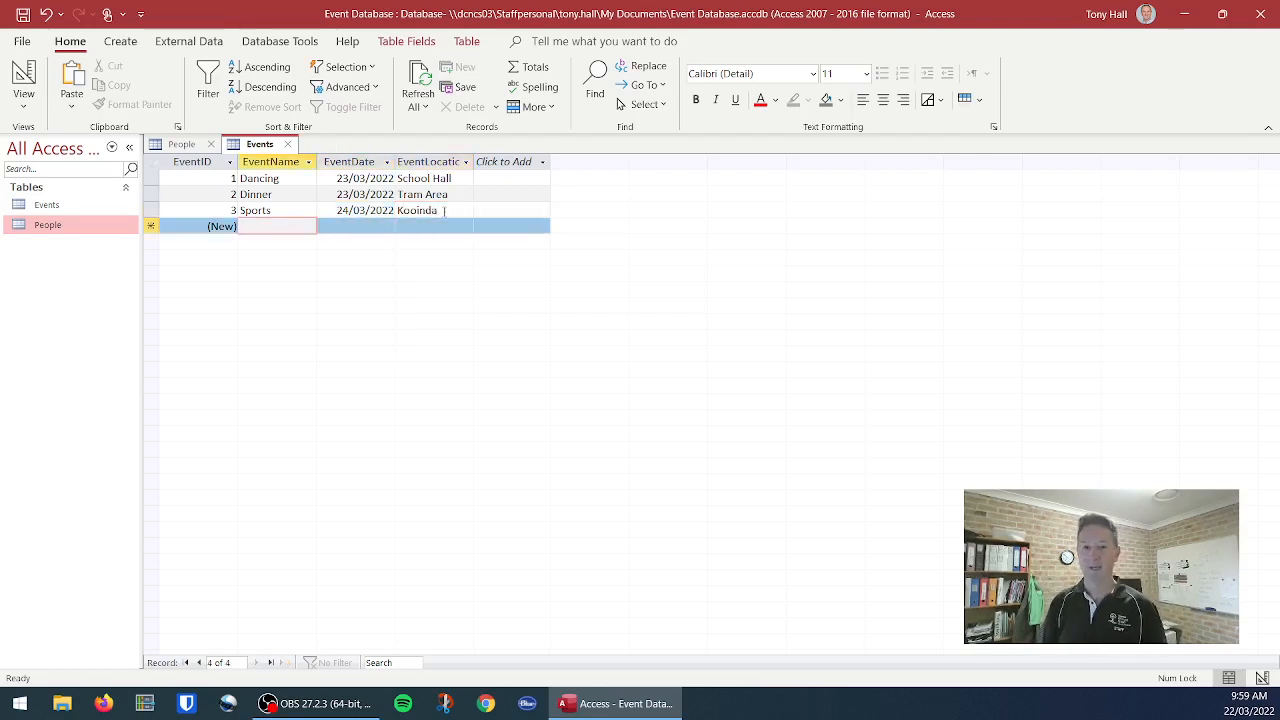
pyautogui.write('Games Night')
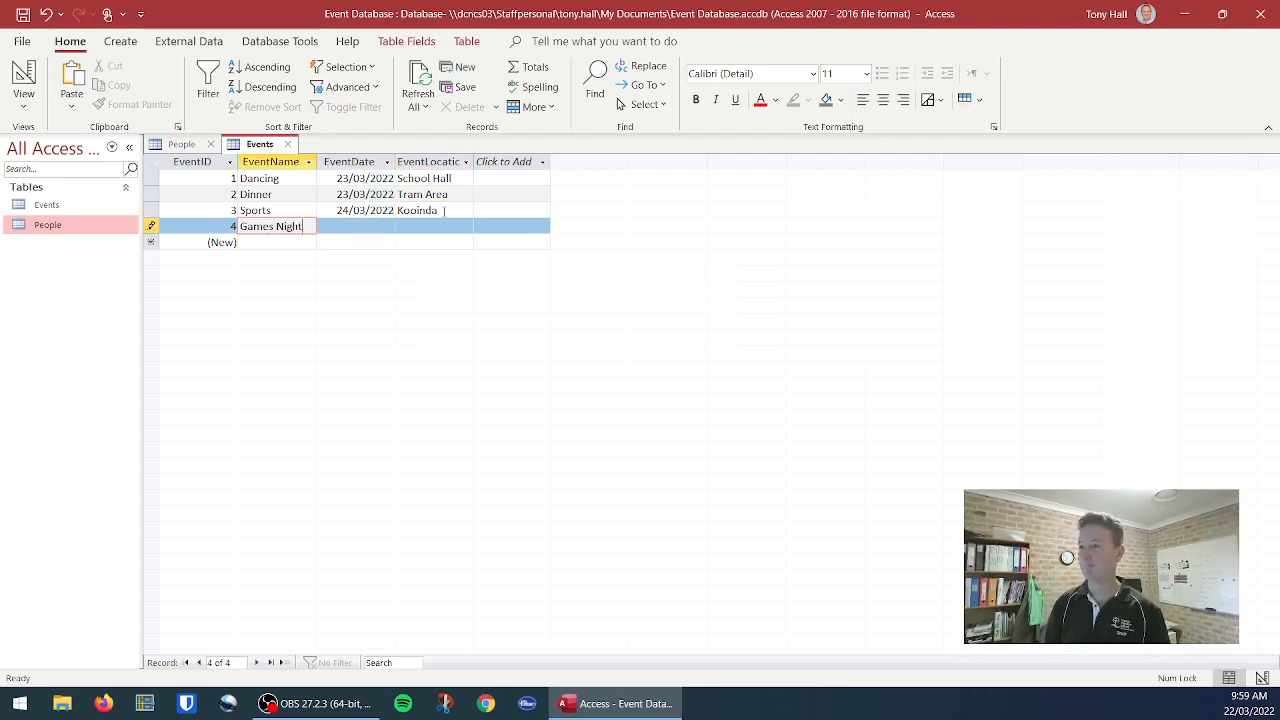
pyautogui.press('Tab')
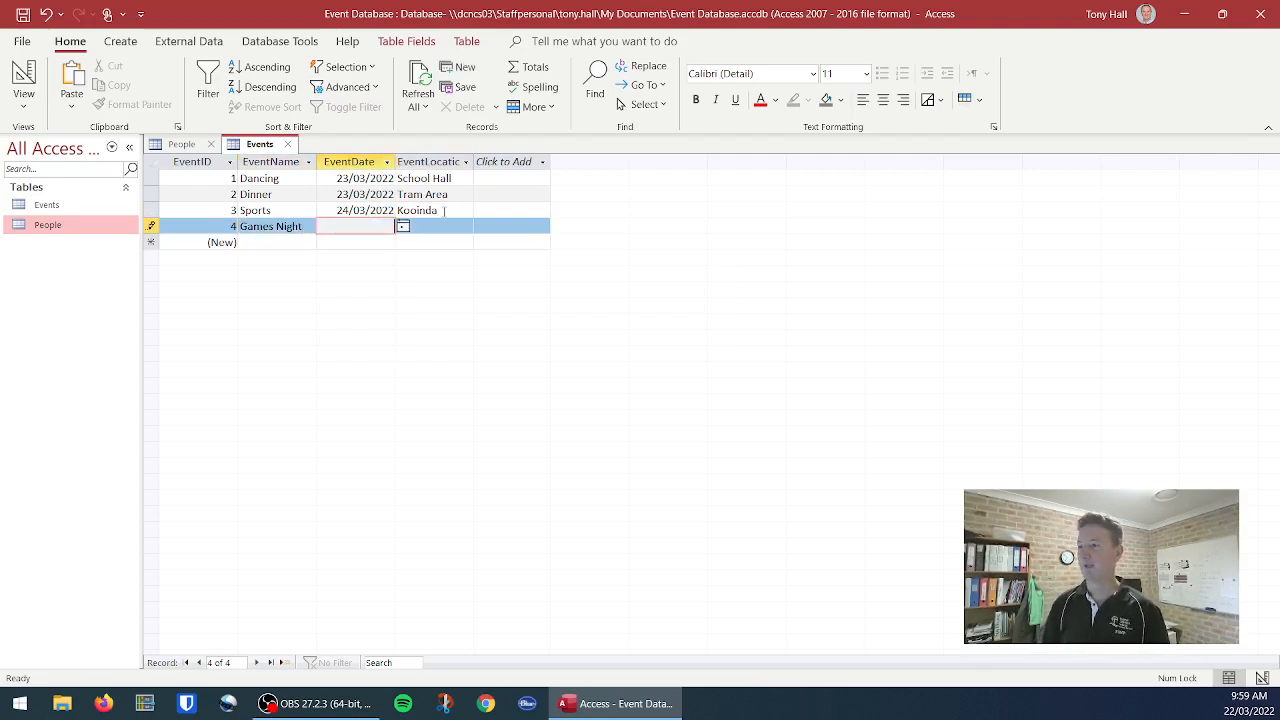
pyautogui.click(403, 227)
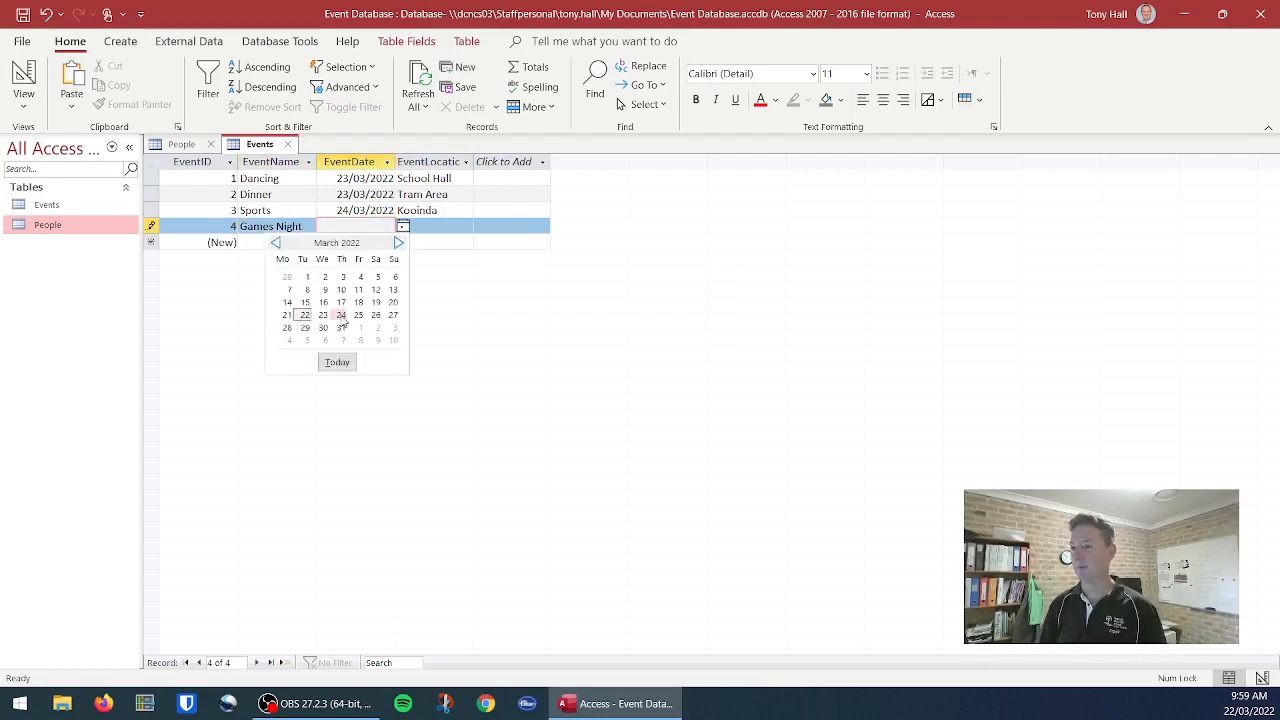
pyautogui.click(345, 312)
pyautogui.click(441, 228)
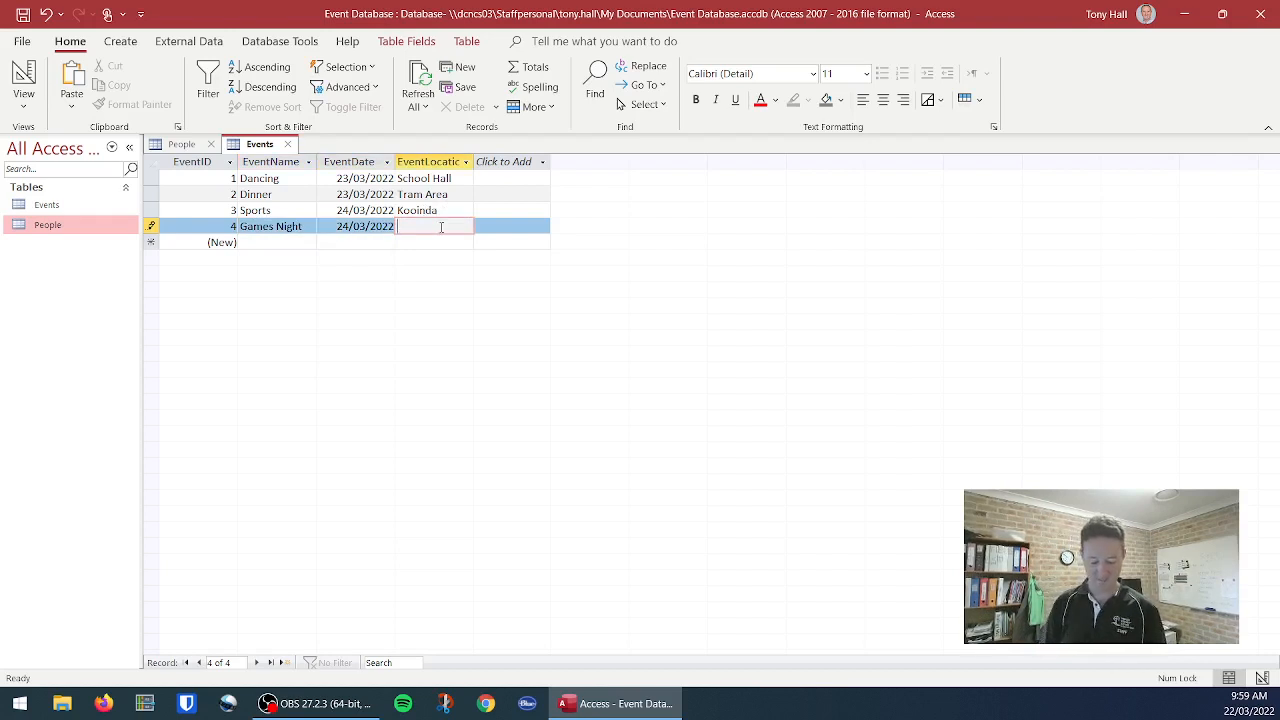
pyautogui.write('Library')
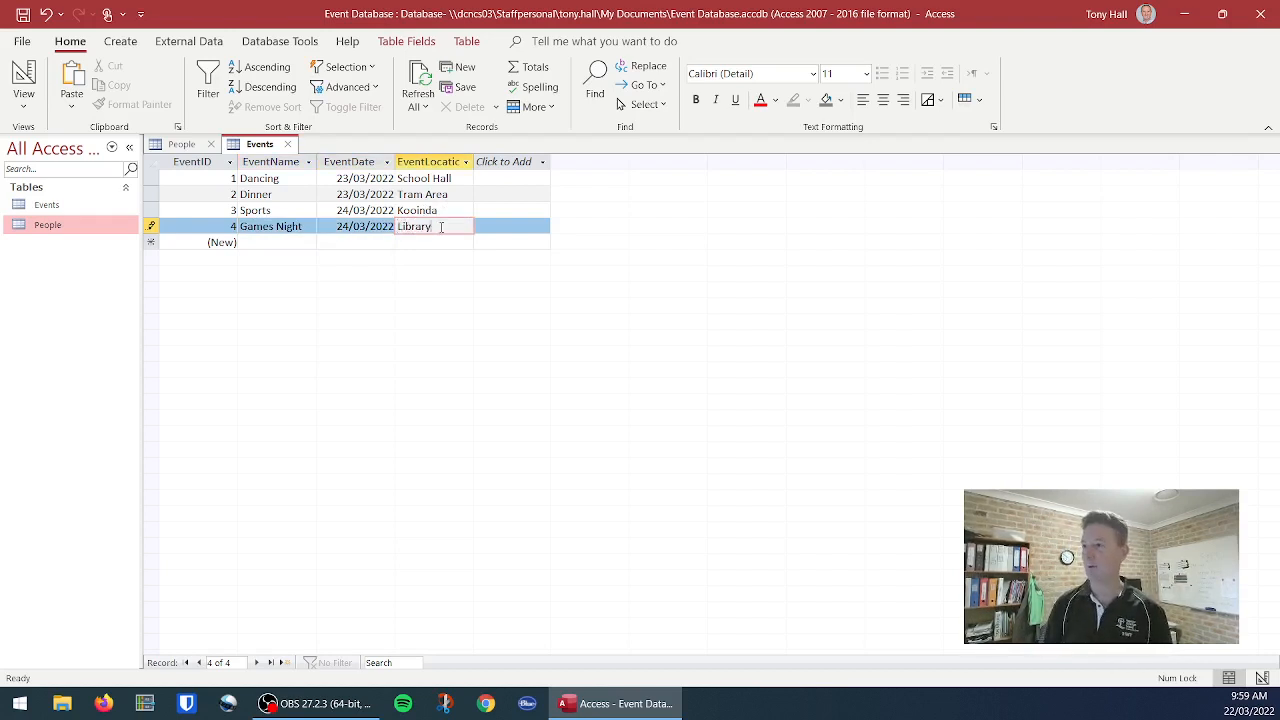
# Step: Enter a fifth event record with EventName Video Night, EventDate 25/03/2022 and location Theatre
pyautogui.click(286, 243)
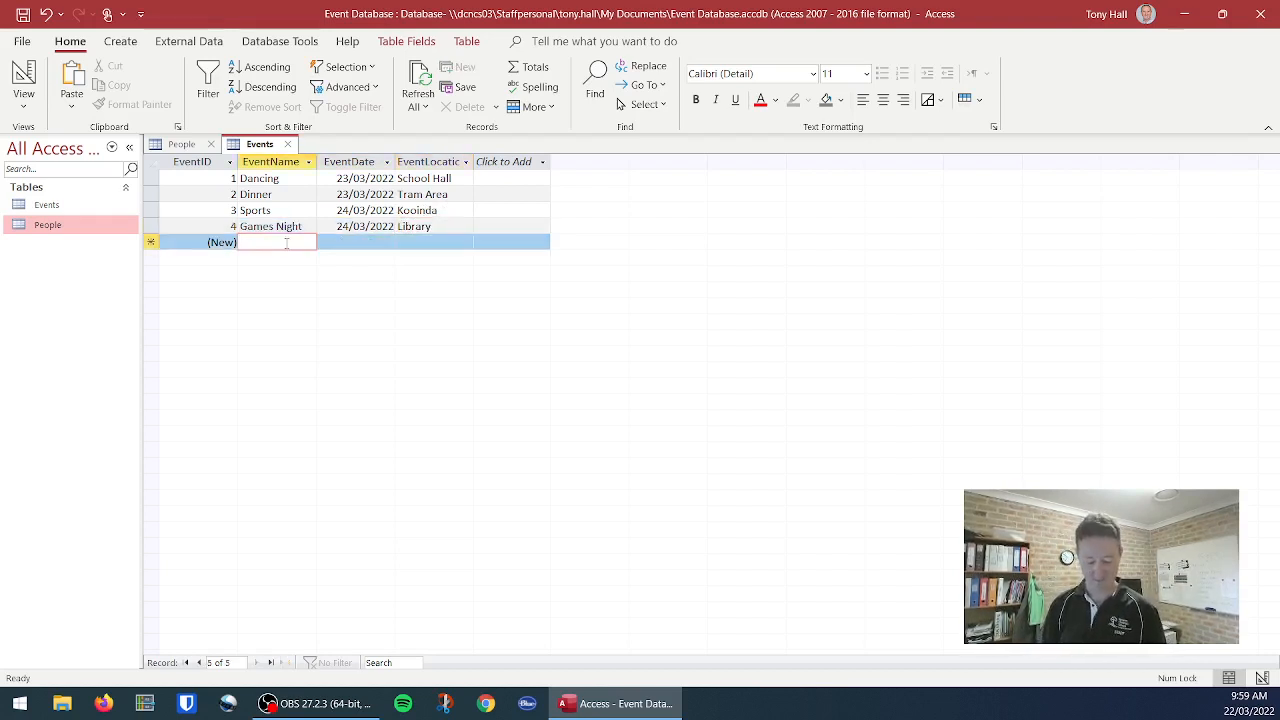
pyautogui.write('Video Night')
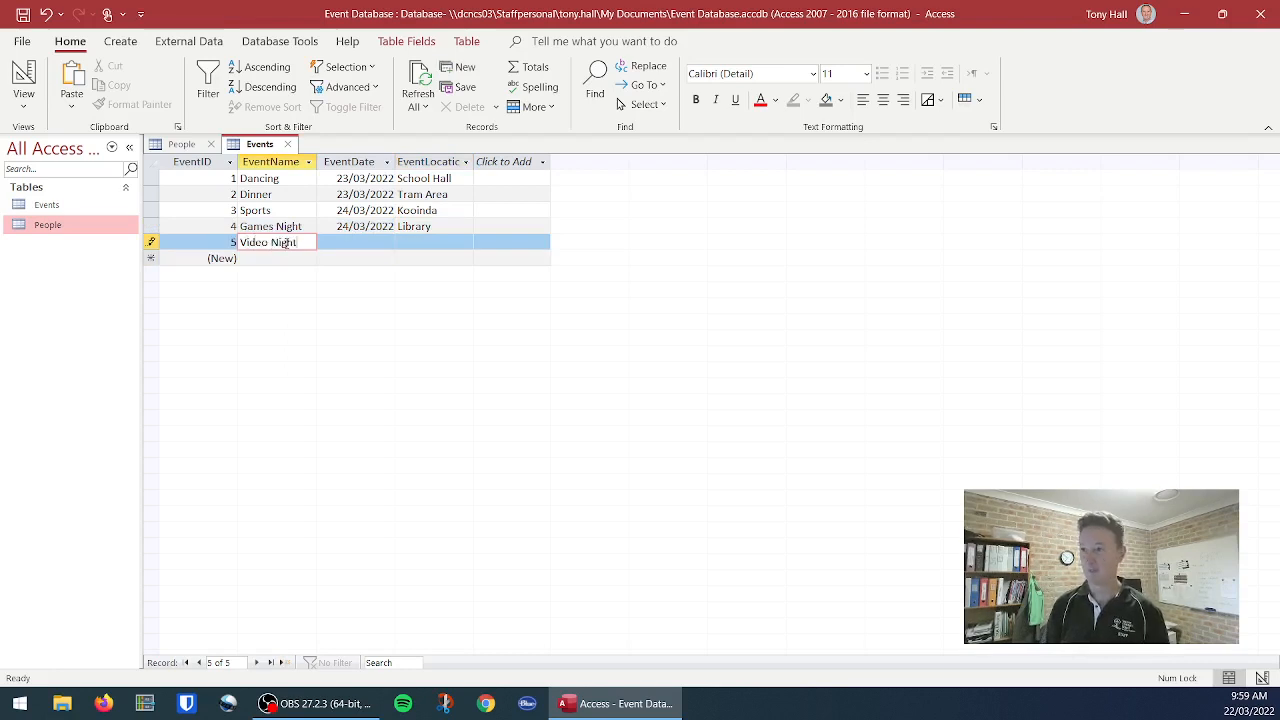
pyautogui.press('Tab')
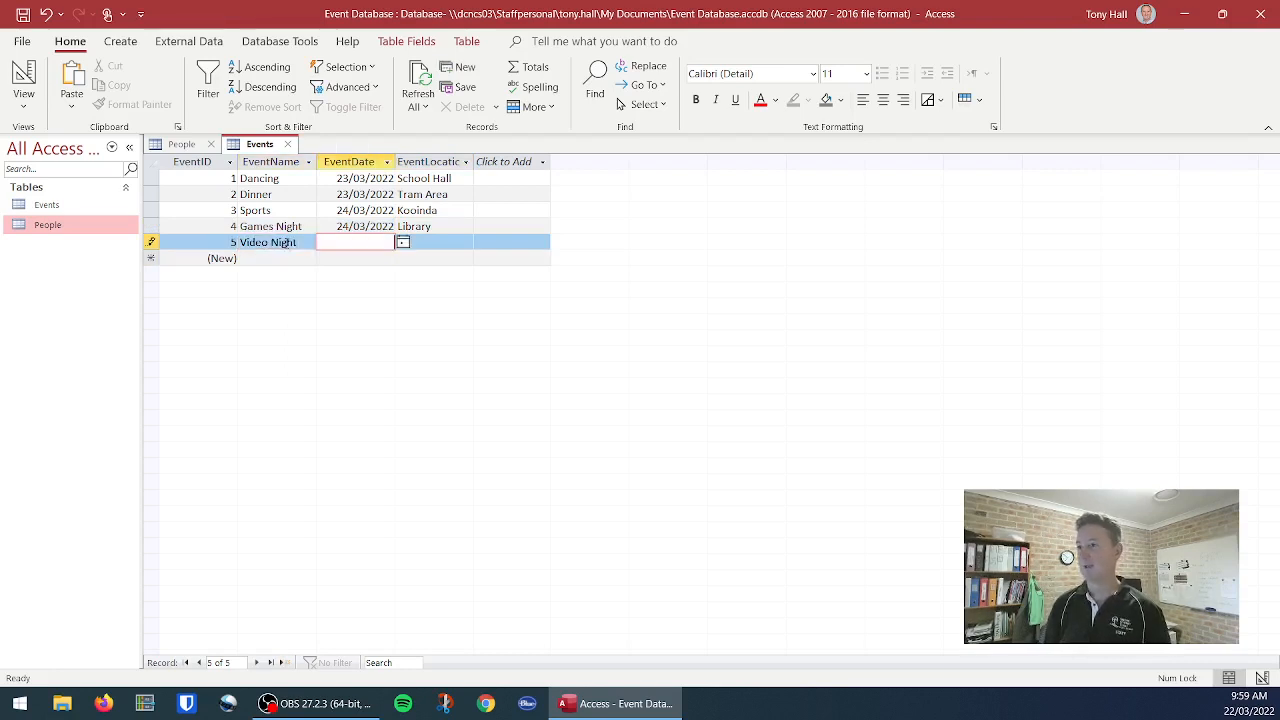
pyautogui.click(402, 242)
pyautogui.click(359, 333)
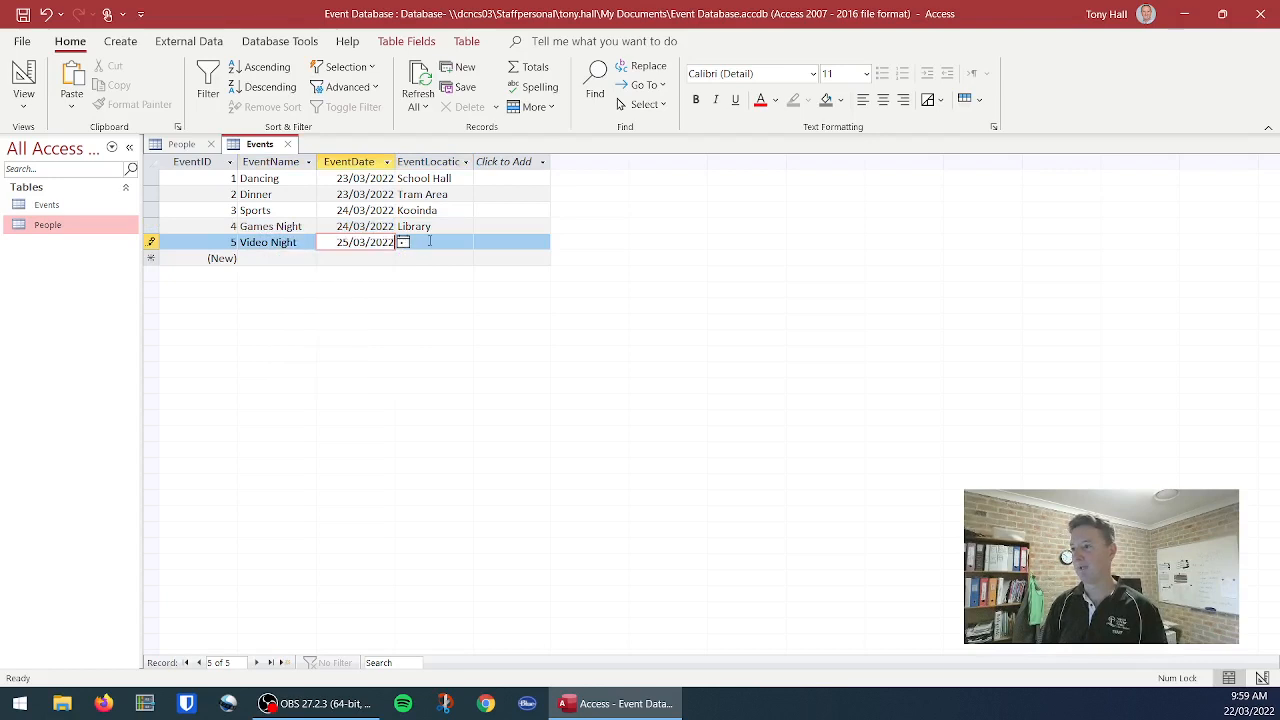
pyautogui.press('Tab')
pyautogui.write('Theatre')
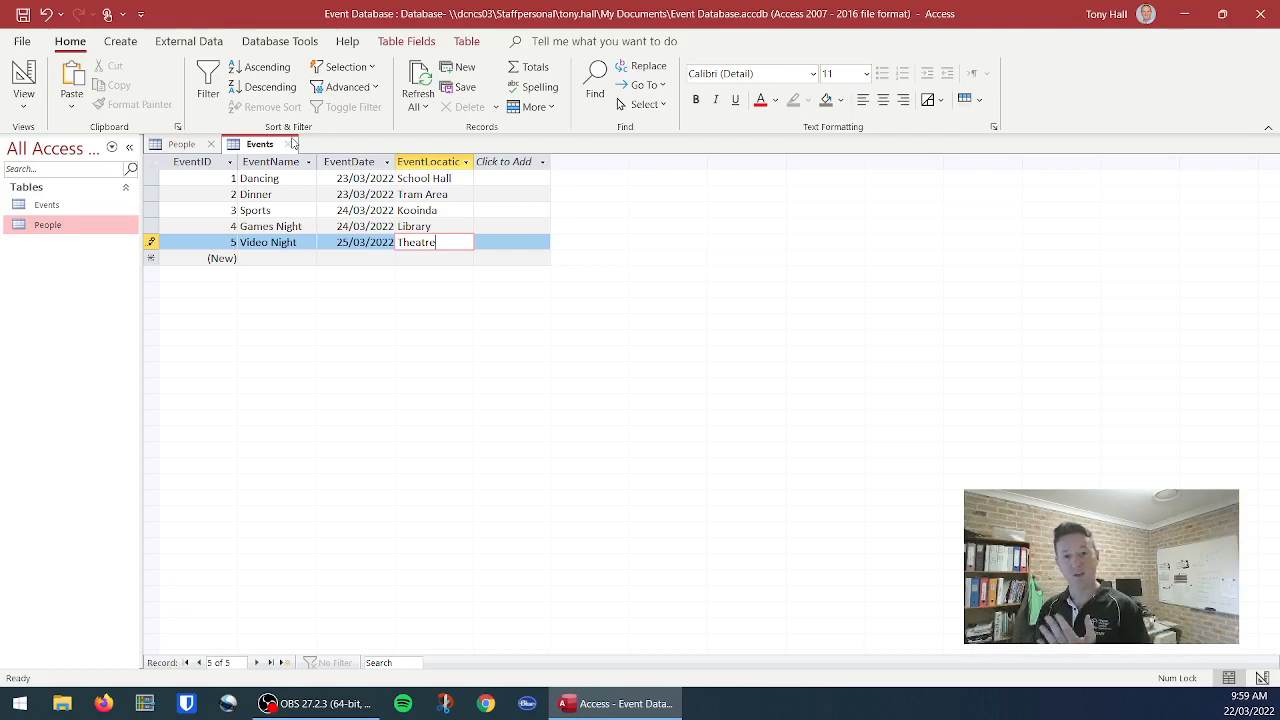
# Step: Look over the People table and compare it with the Events table, finishing on Events
pyautogui.click(180, 146)
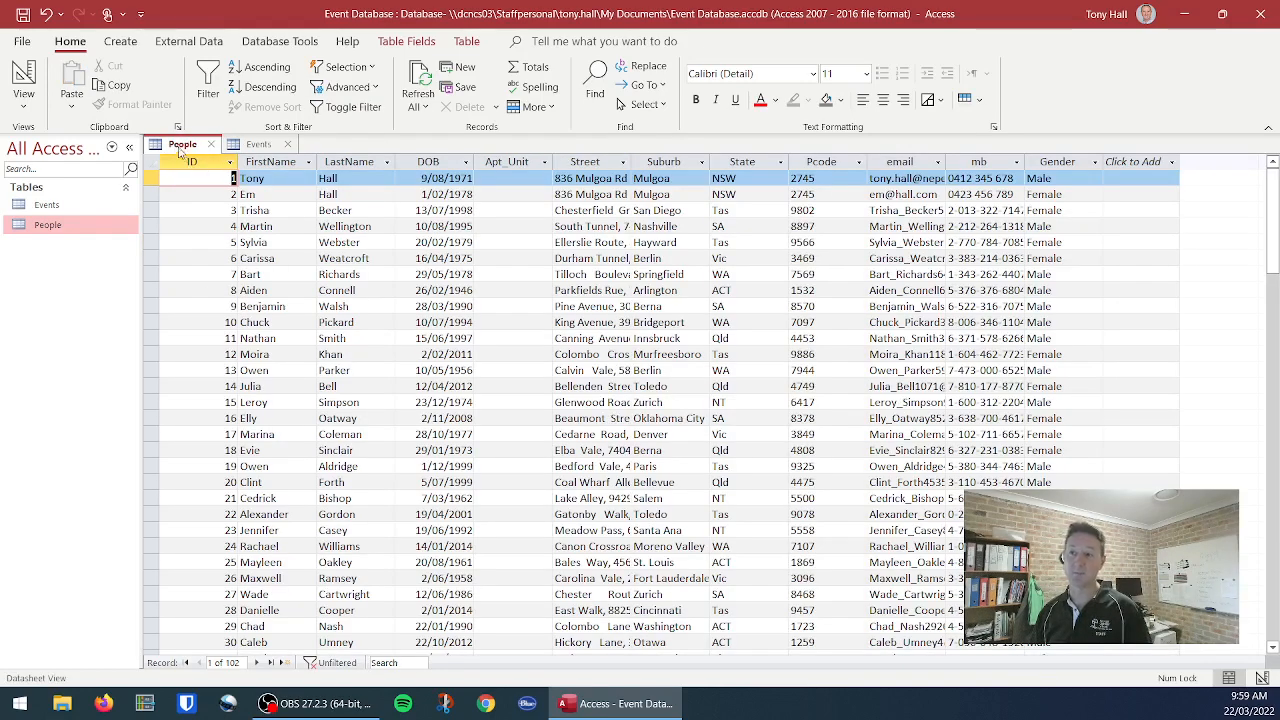
pyautogui.click(256, 144)
pyautogui.click(183, 144)
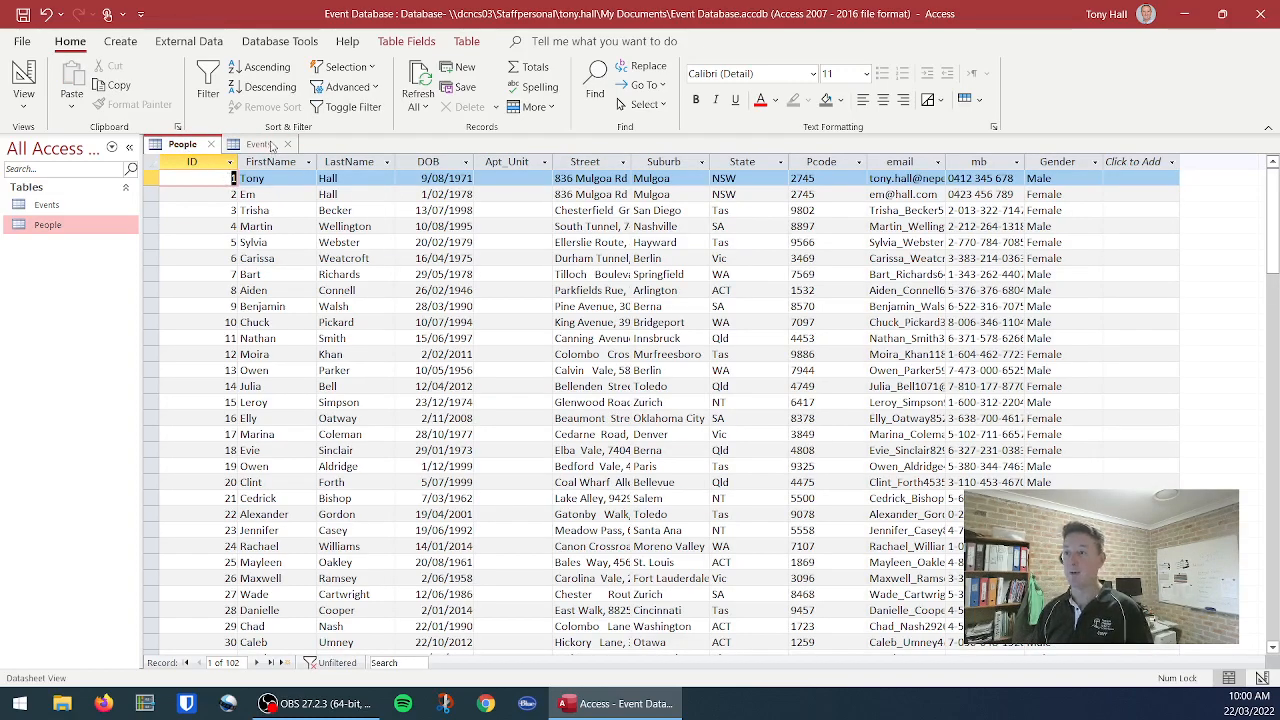
pyautogui.click(270, 145)
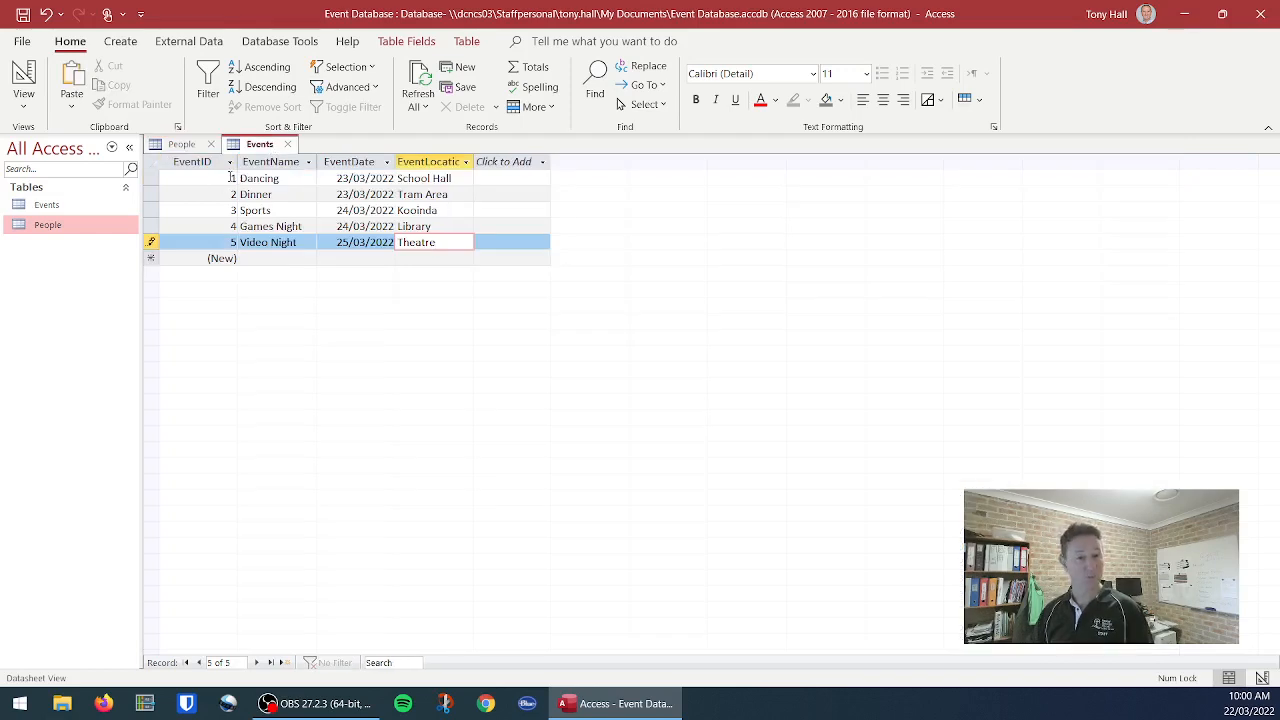